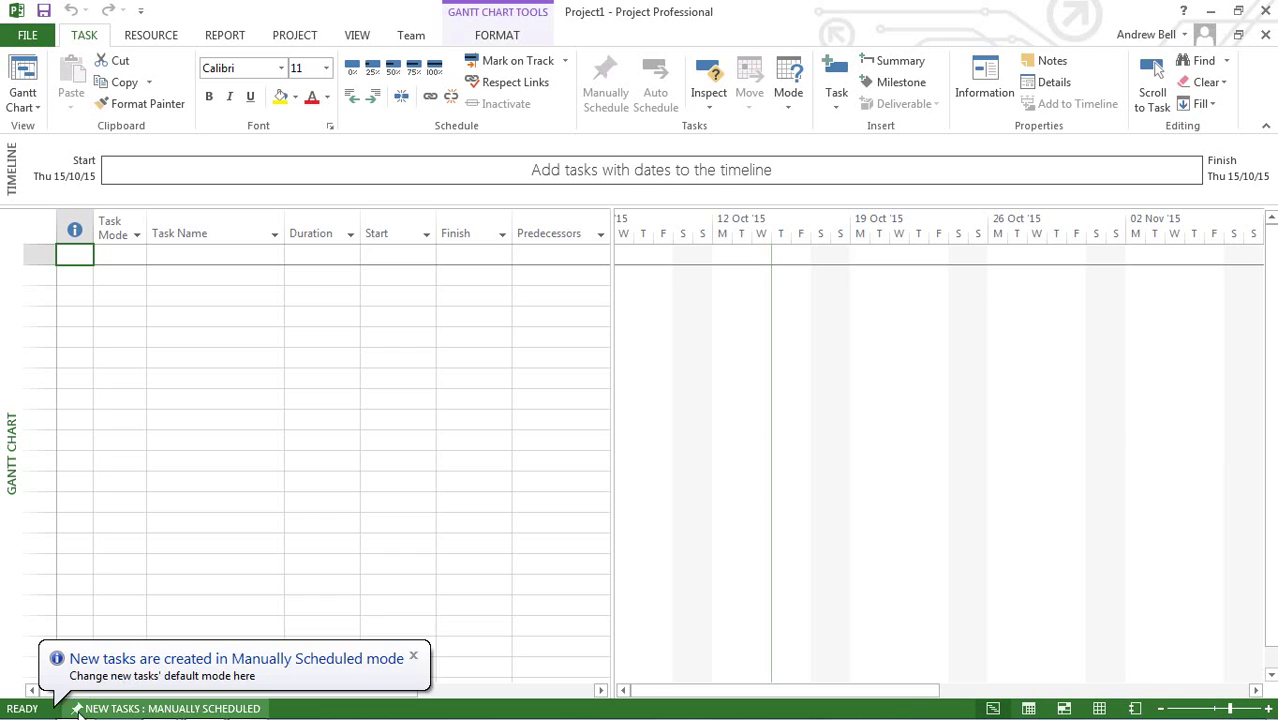
- Switch the New Tasks setting on the status bar to Auto Scheduled
left_click(79, 710)
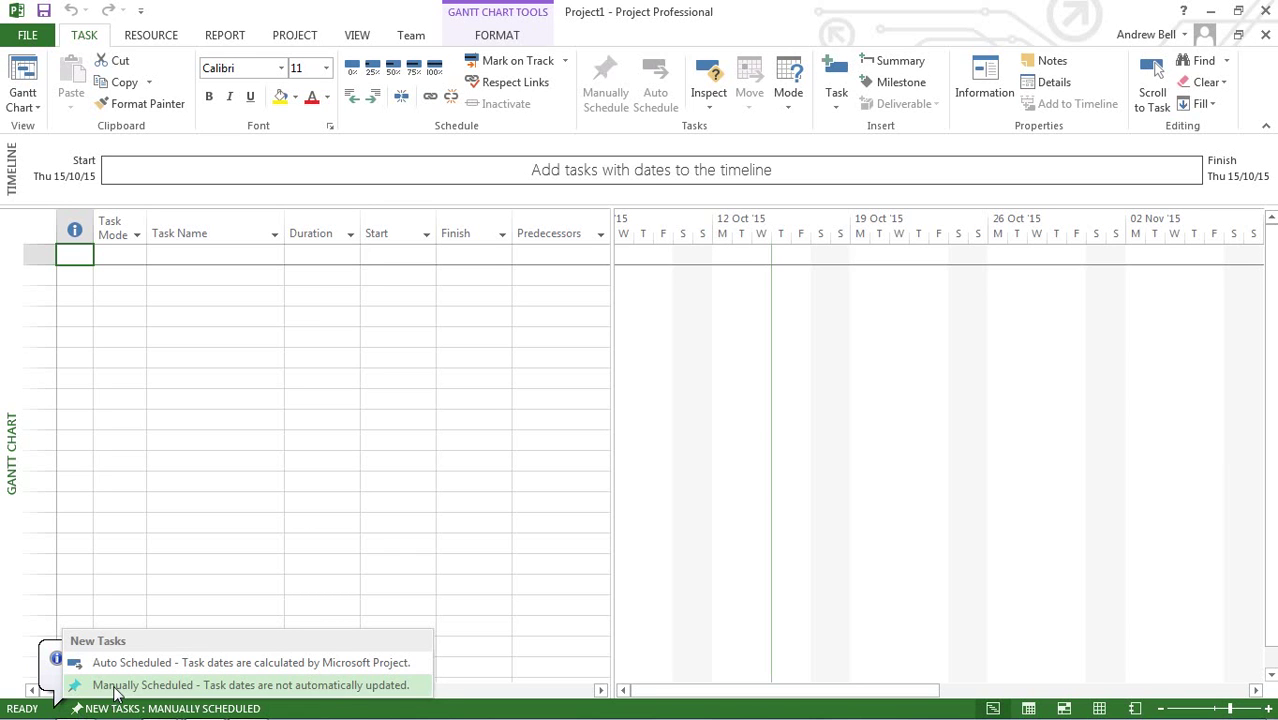
left_click(158, 662)
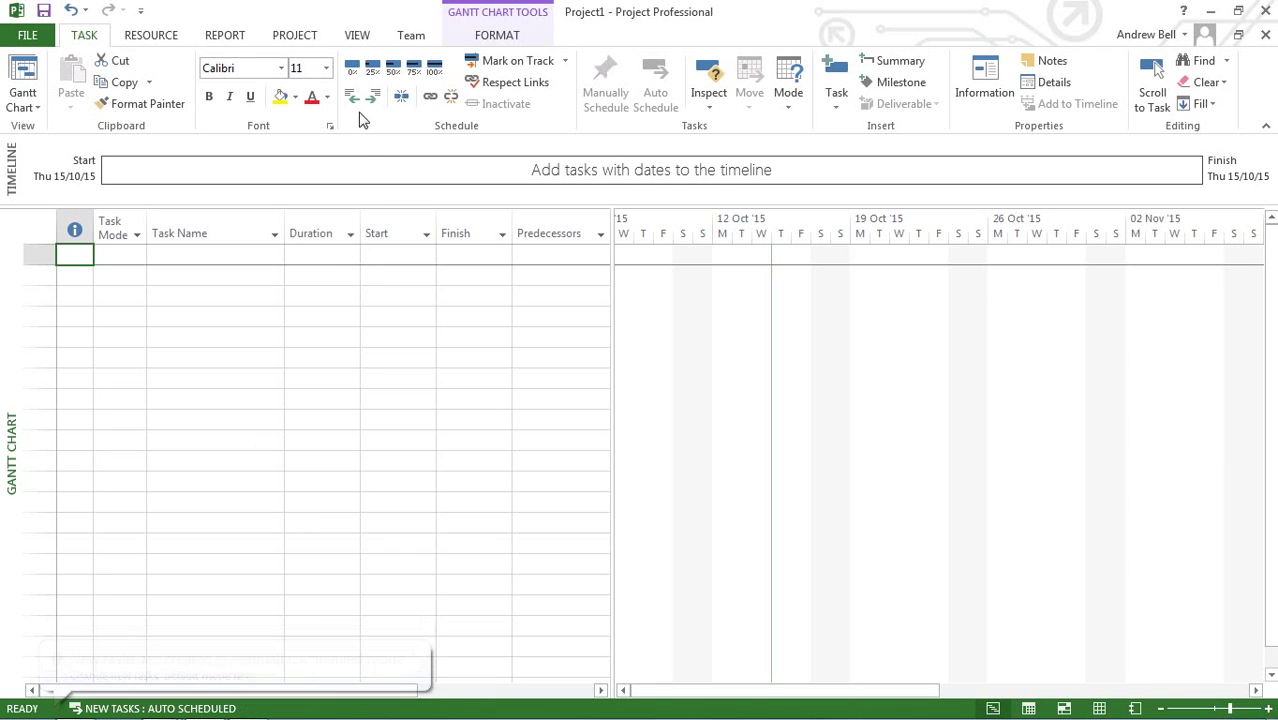
- Switch to the Resource Sheet and enter Joe and Sam as the first two resources
left_click(370, 40)
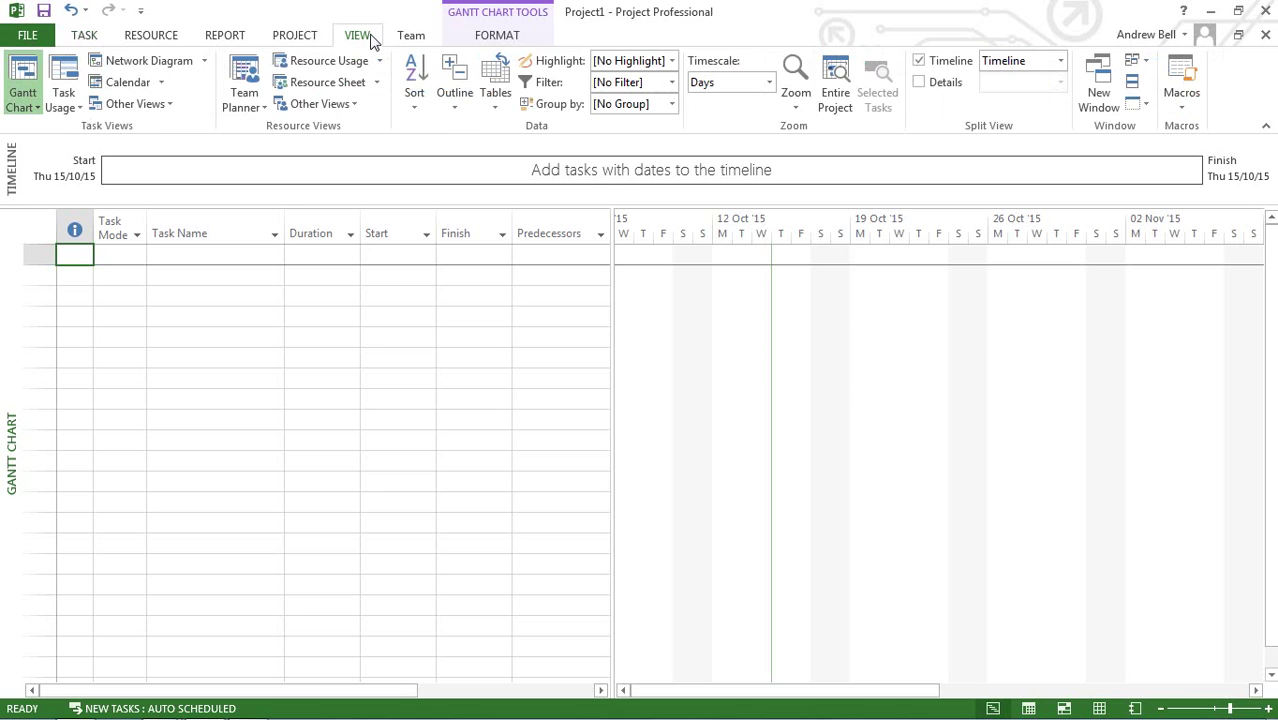
left_click(322, 86)
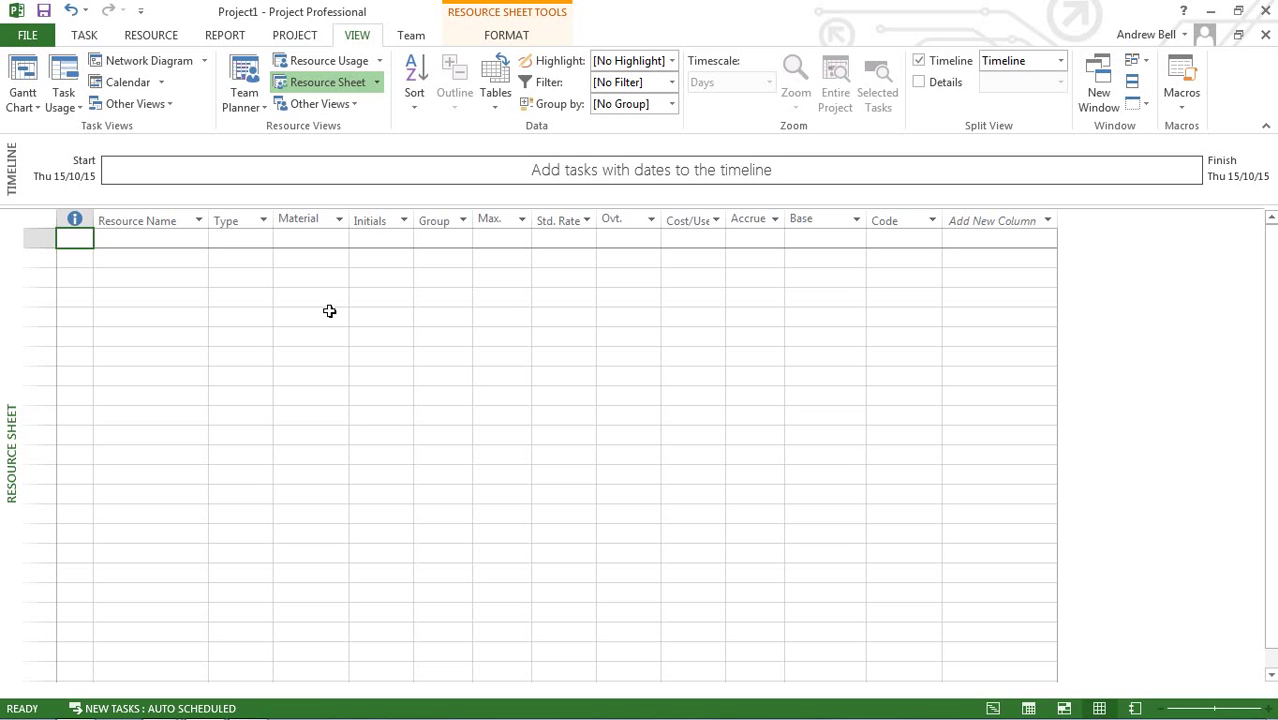
left_click(197, 246)
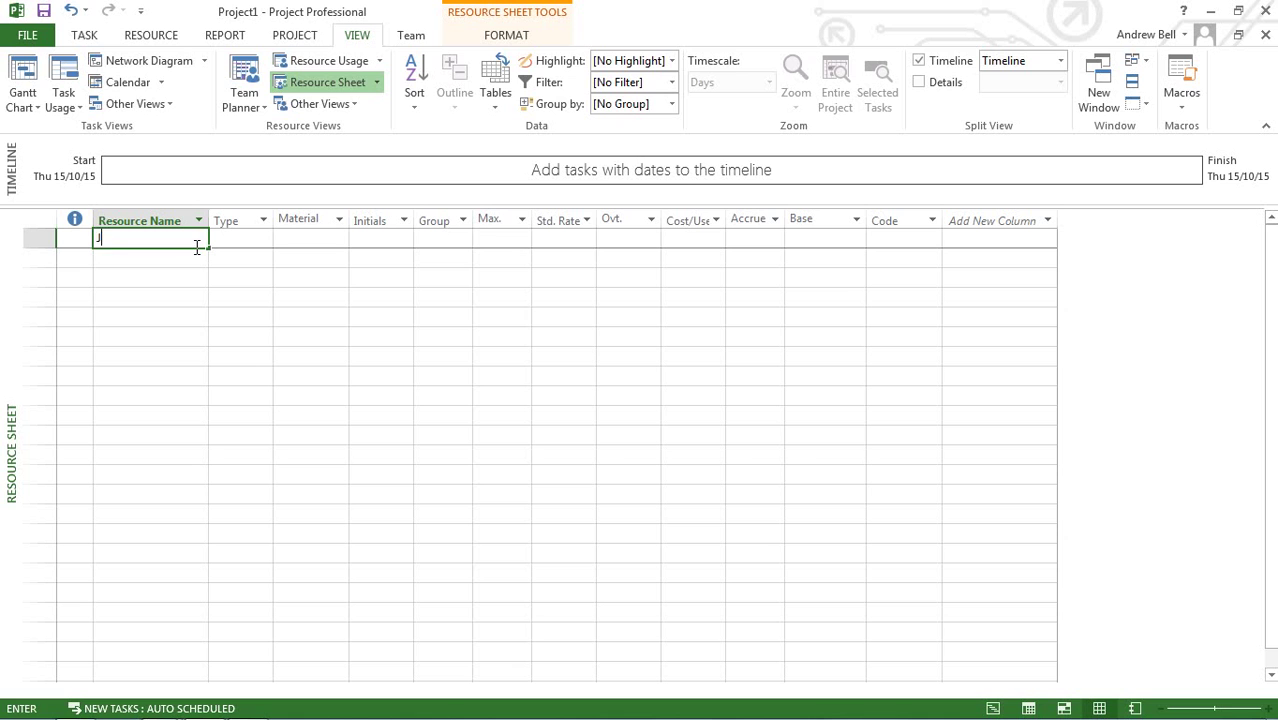
type("Joe")
key("Return")
type("Sam")
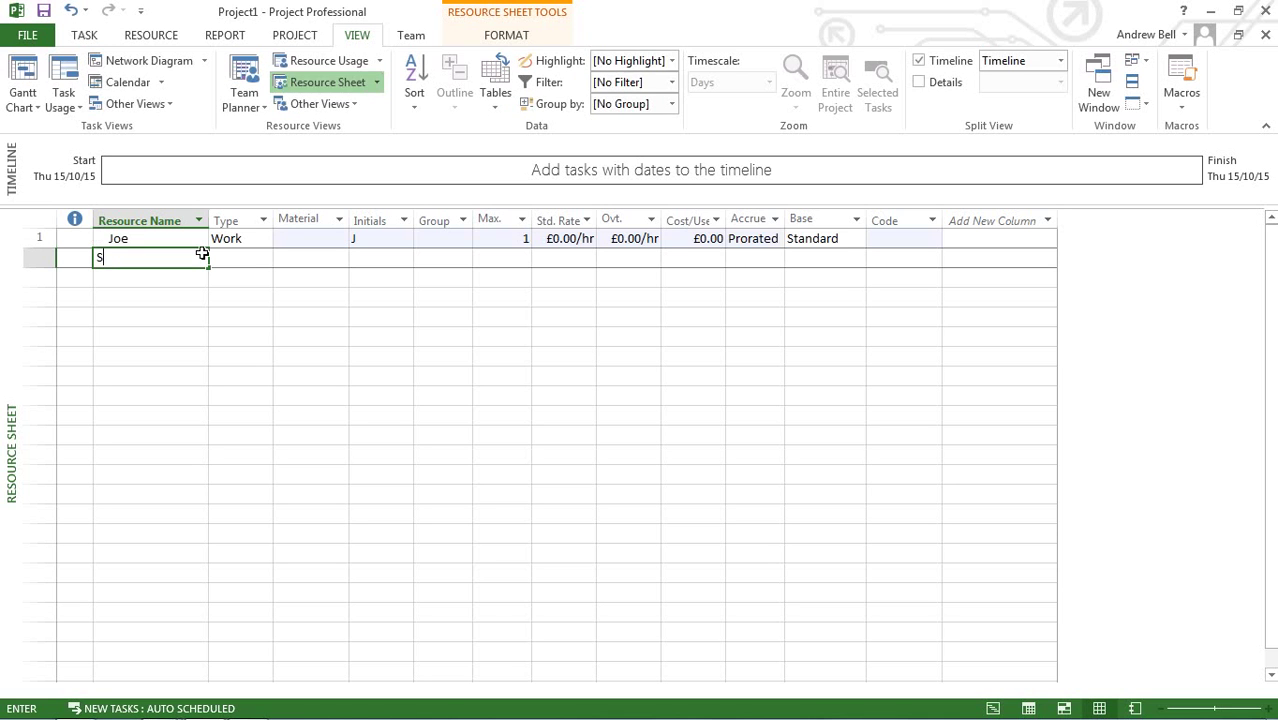
left_click(172, 302)
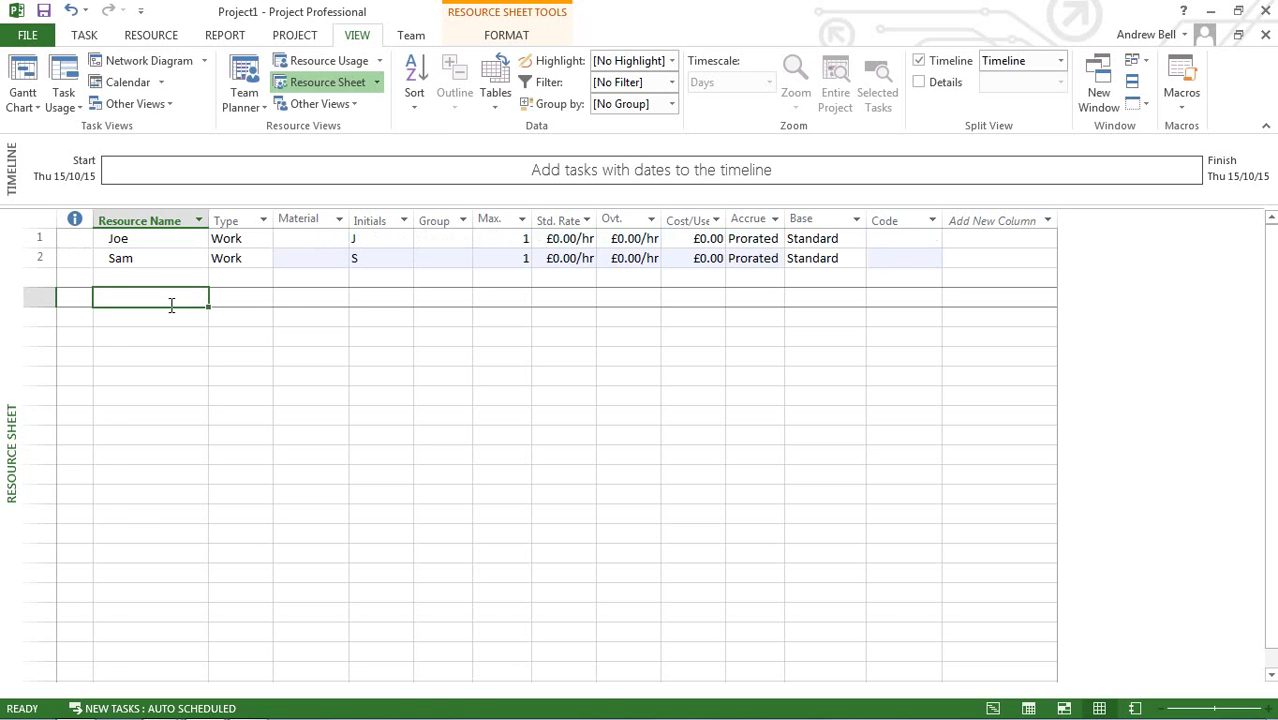
- Add Electricians, Gravel and Airline Tickets as further resource names
left_click(171, 305)
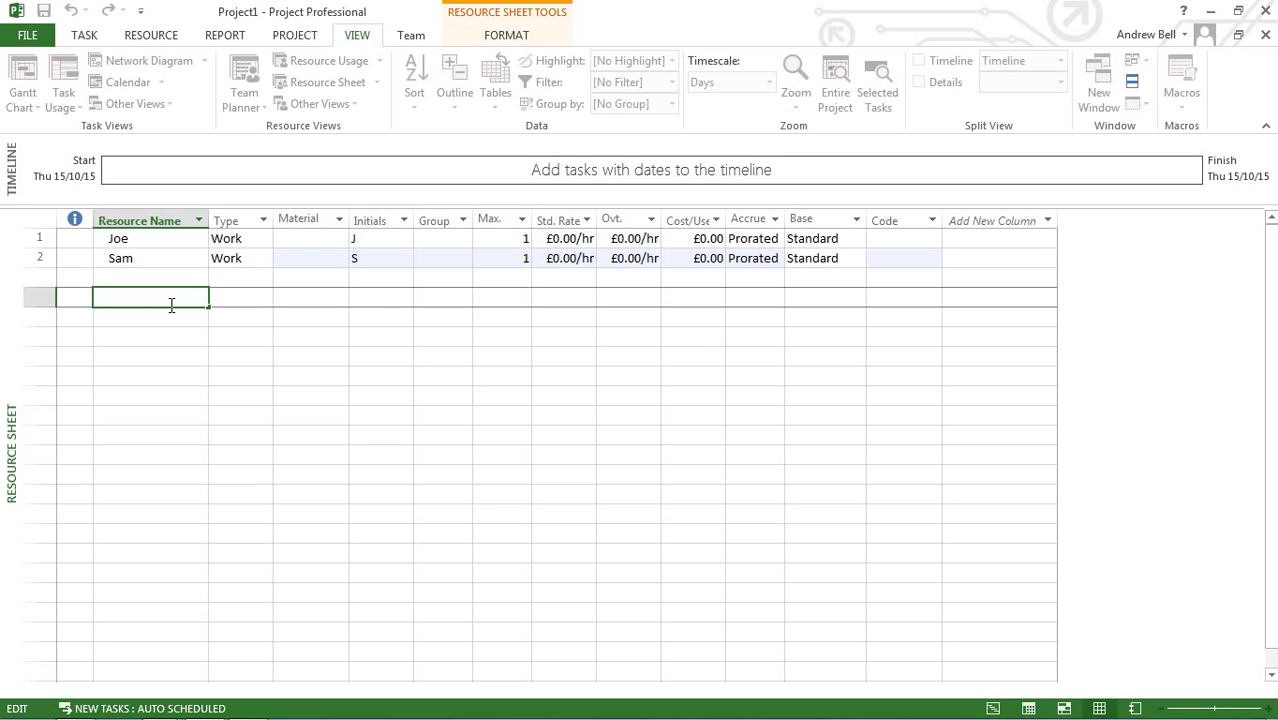
type("Electricians")
key("Return")
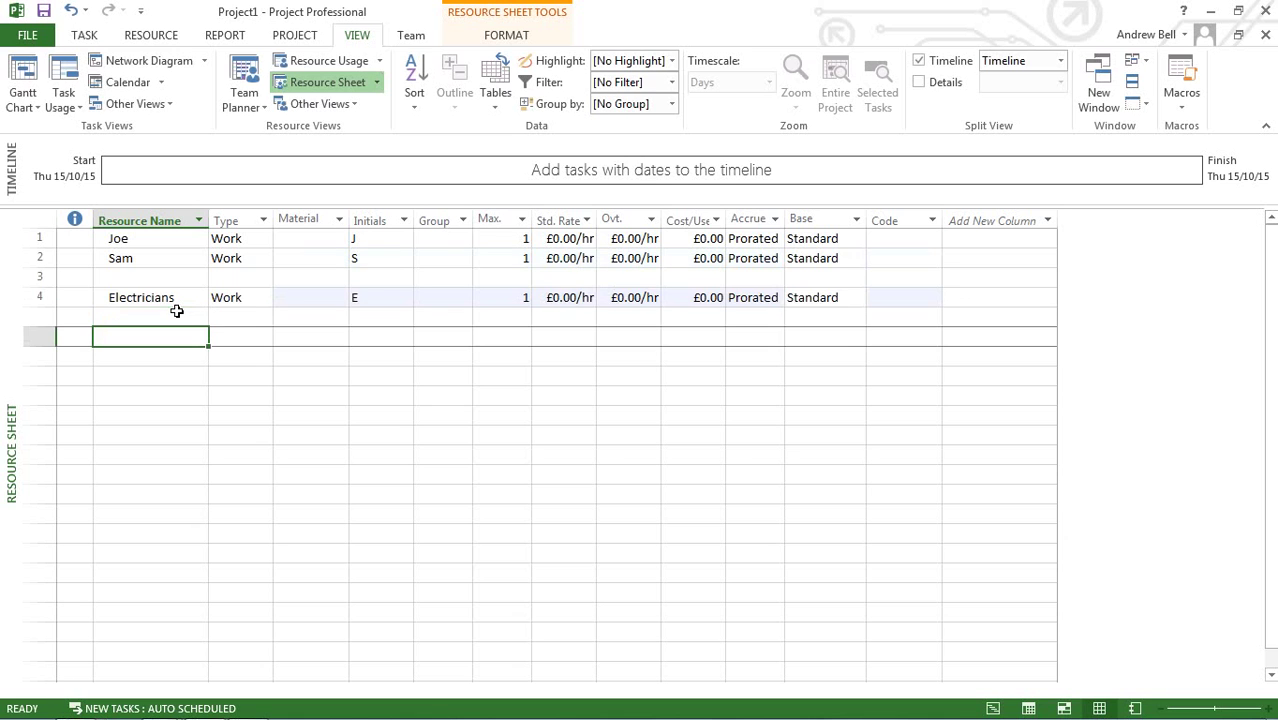
type("Gravel")
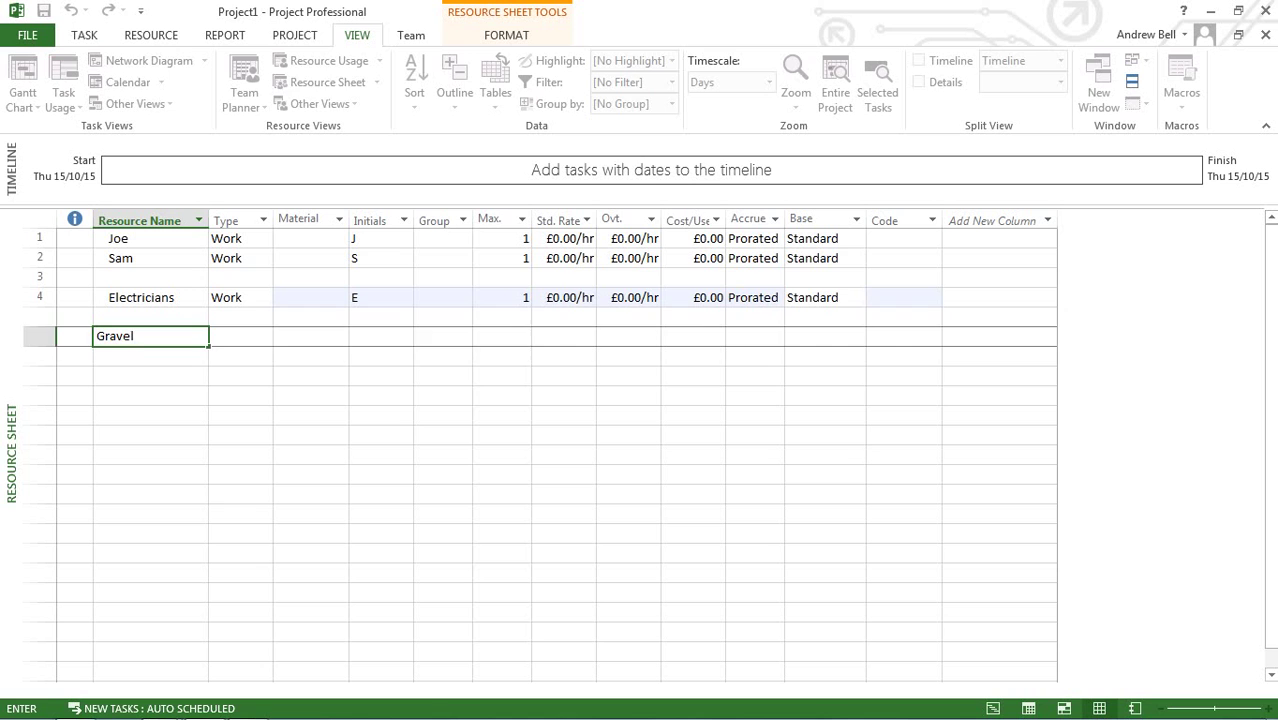
key("Return")
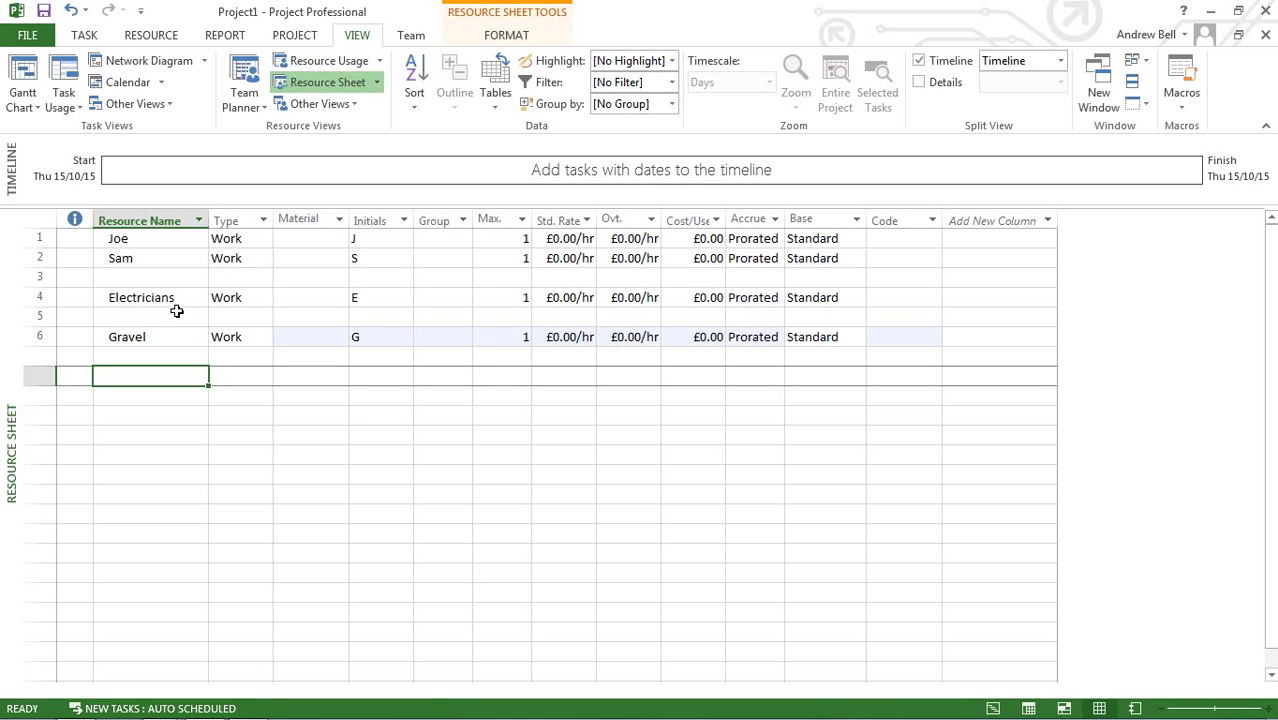
type("Air")
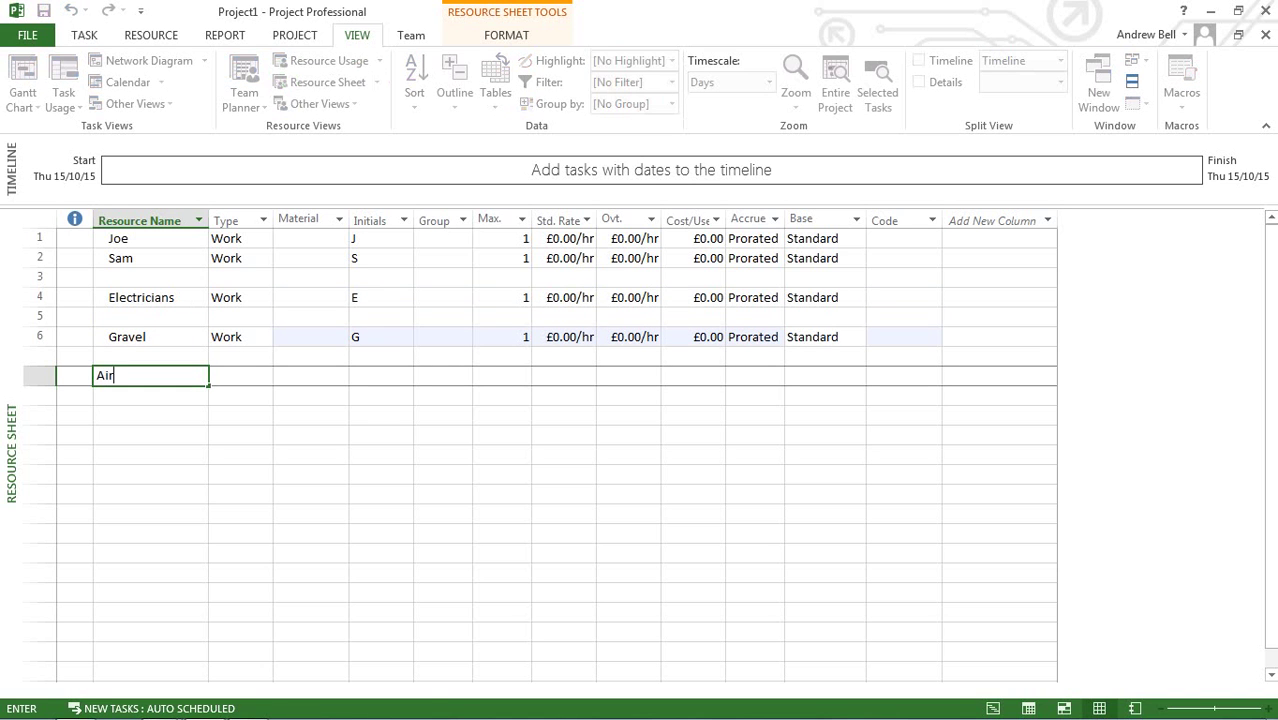
type("line Tickets")
left_click(243, 478)
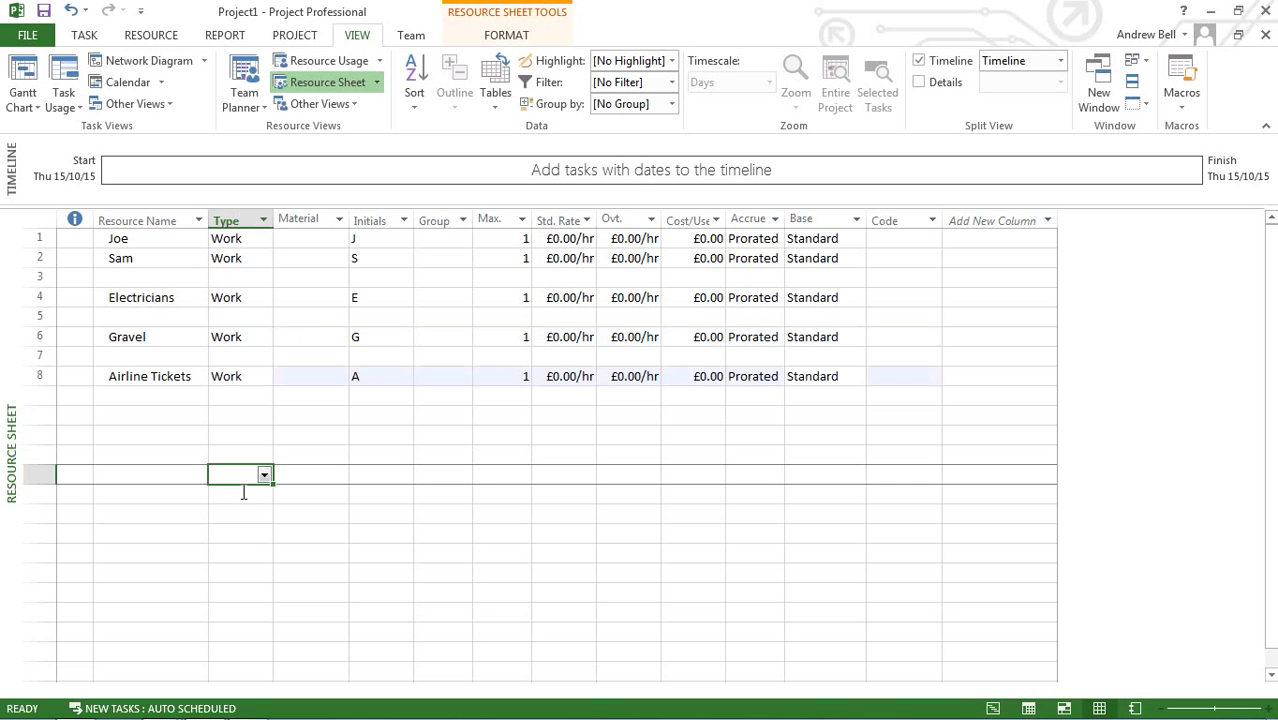
- Give Joe a £50.00/hr standard rate and a £55.00/hr overtime rate
left_click(164, 246)
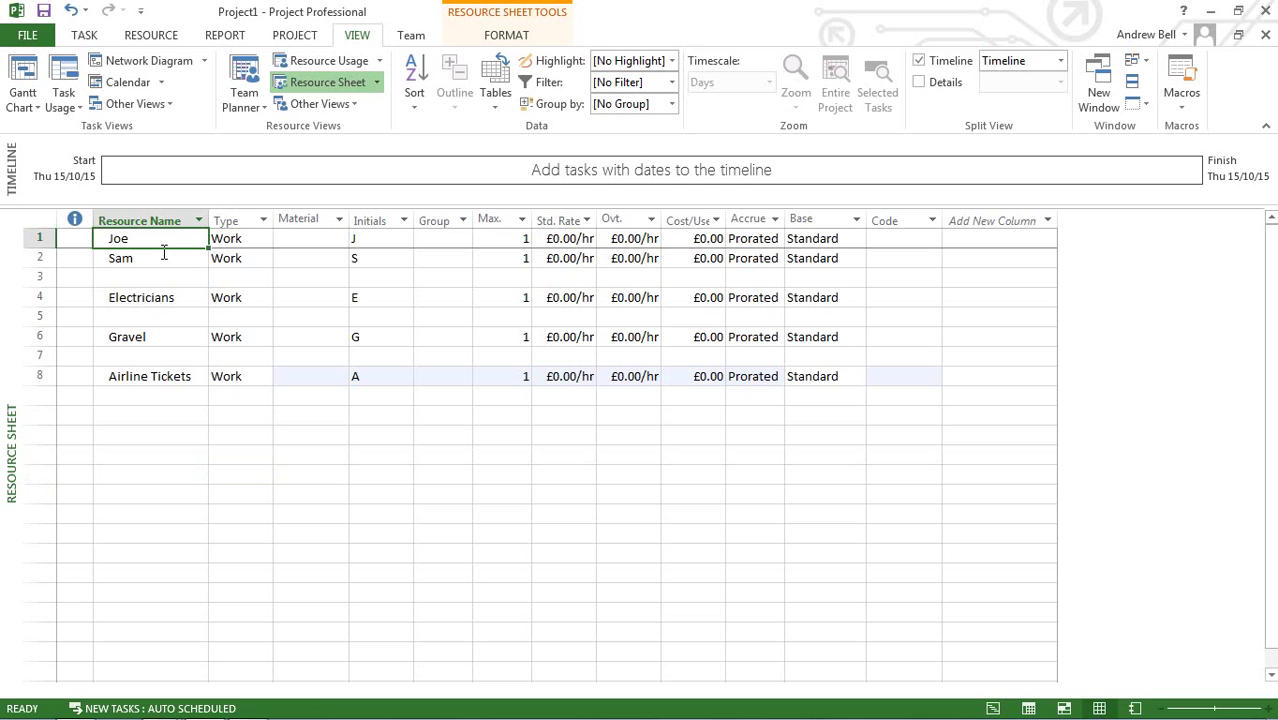
left_click(234, 248)
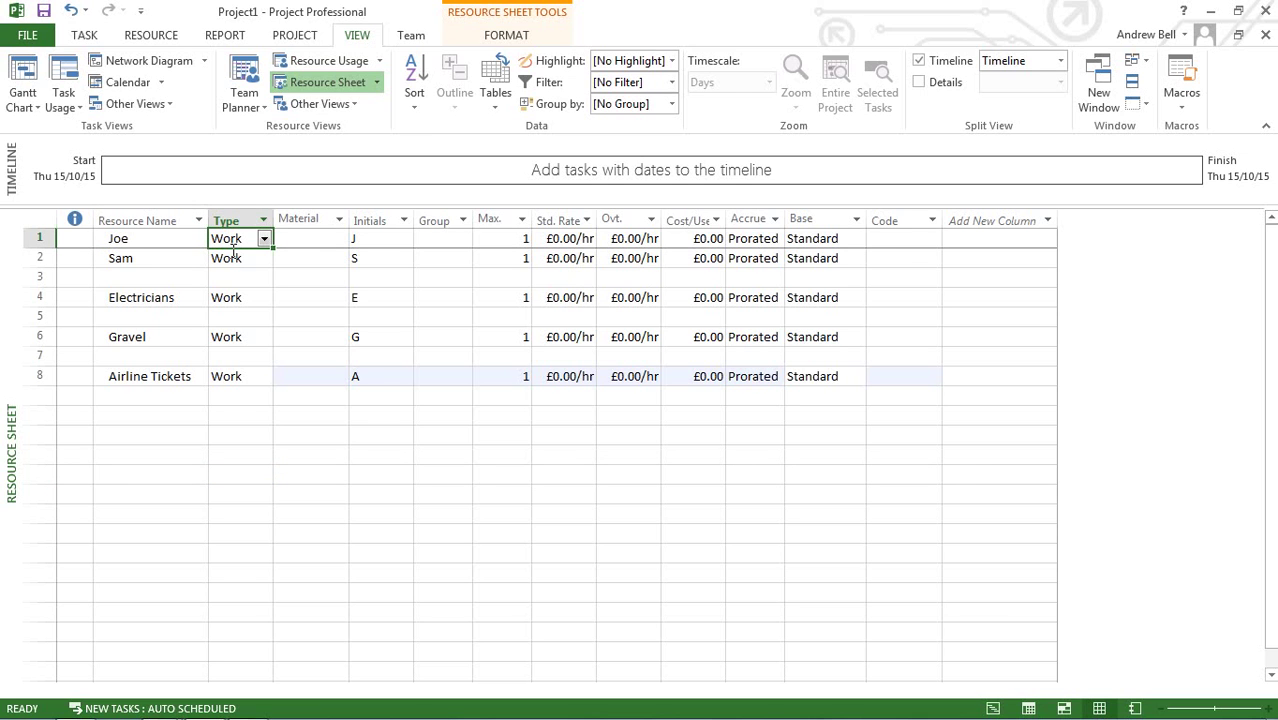
left_click(498, 244)
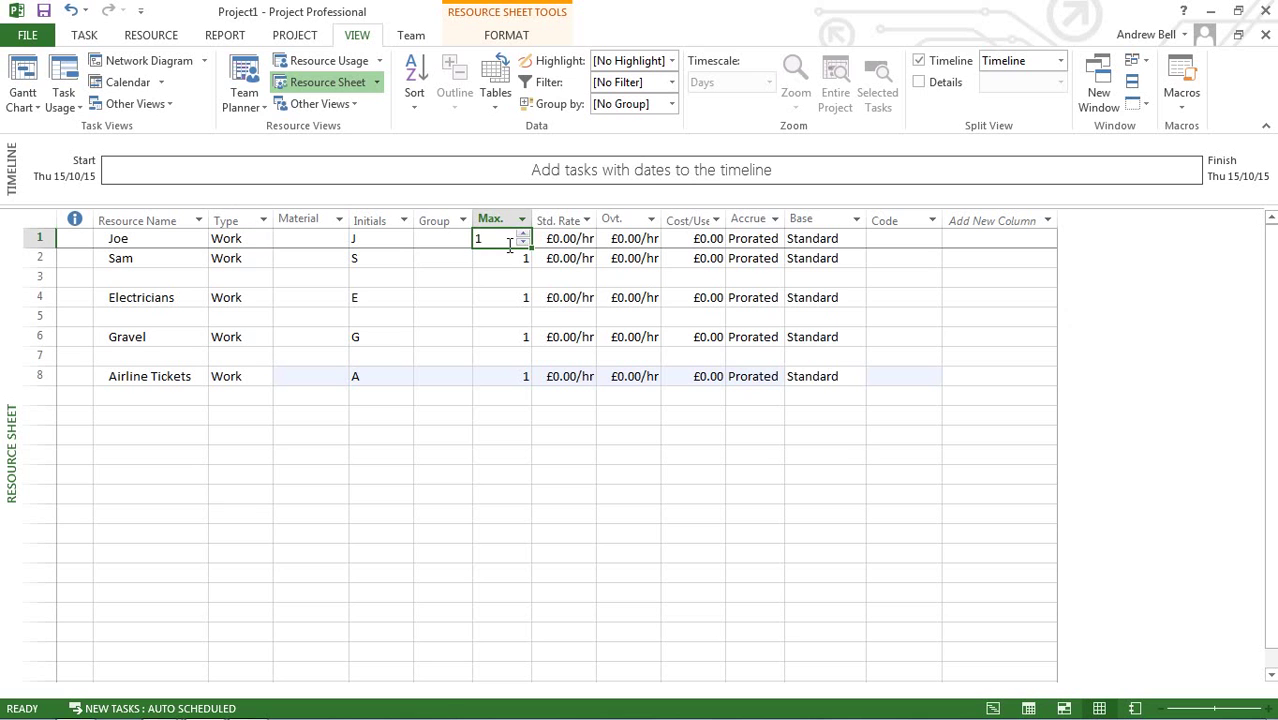
left_click(565, 246)
type("50")
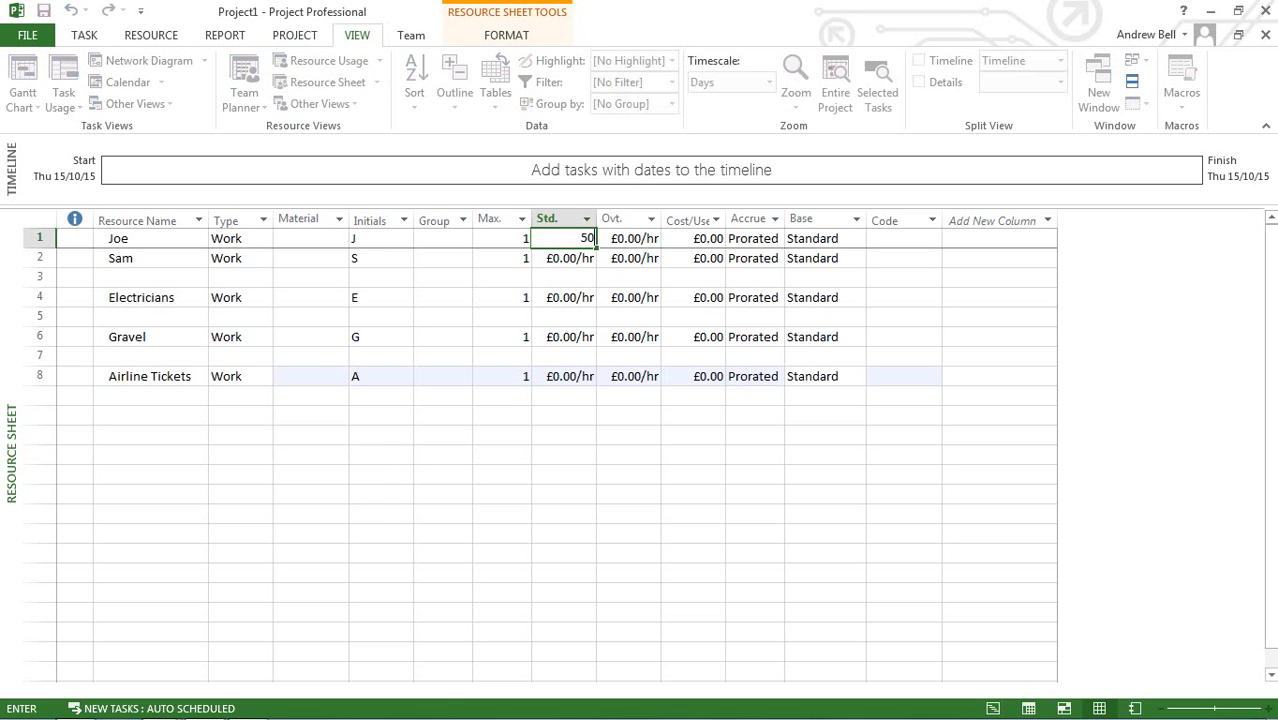
left_click(636, 244)
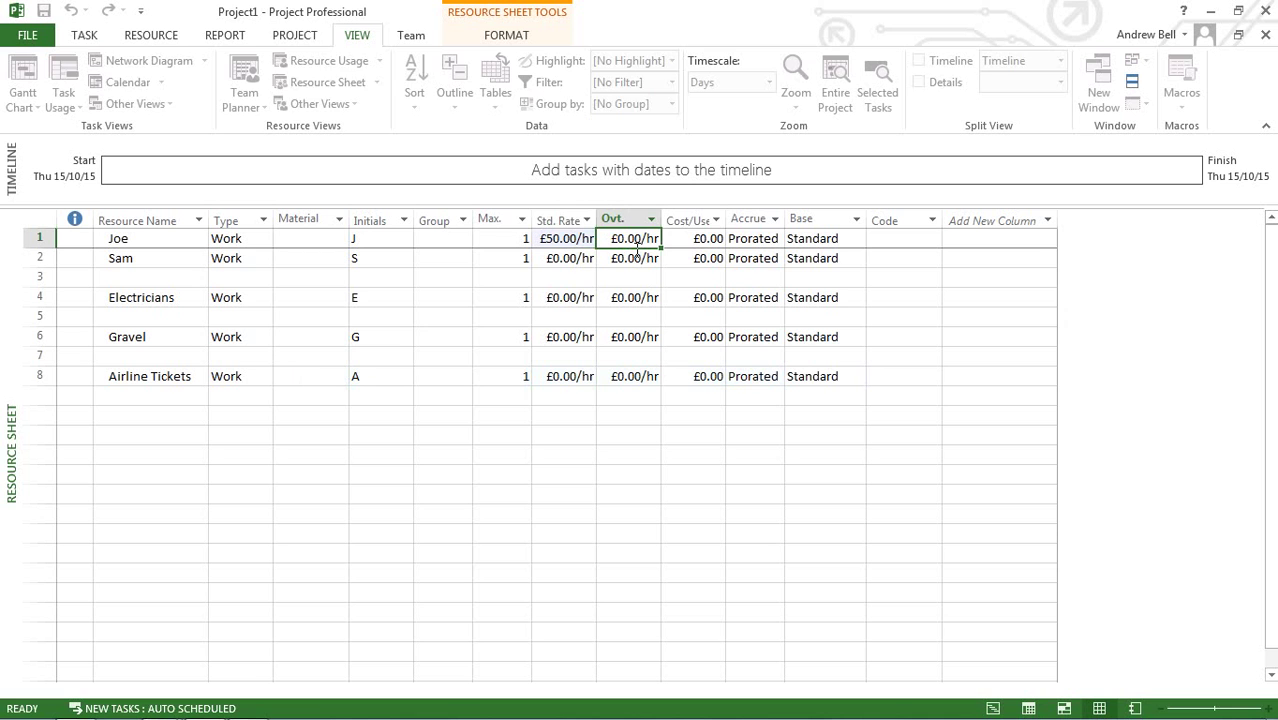
type("55")
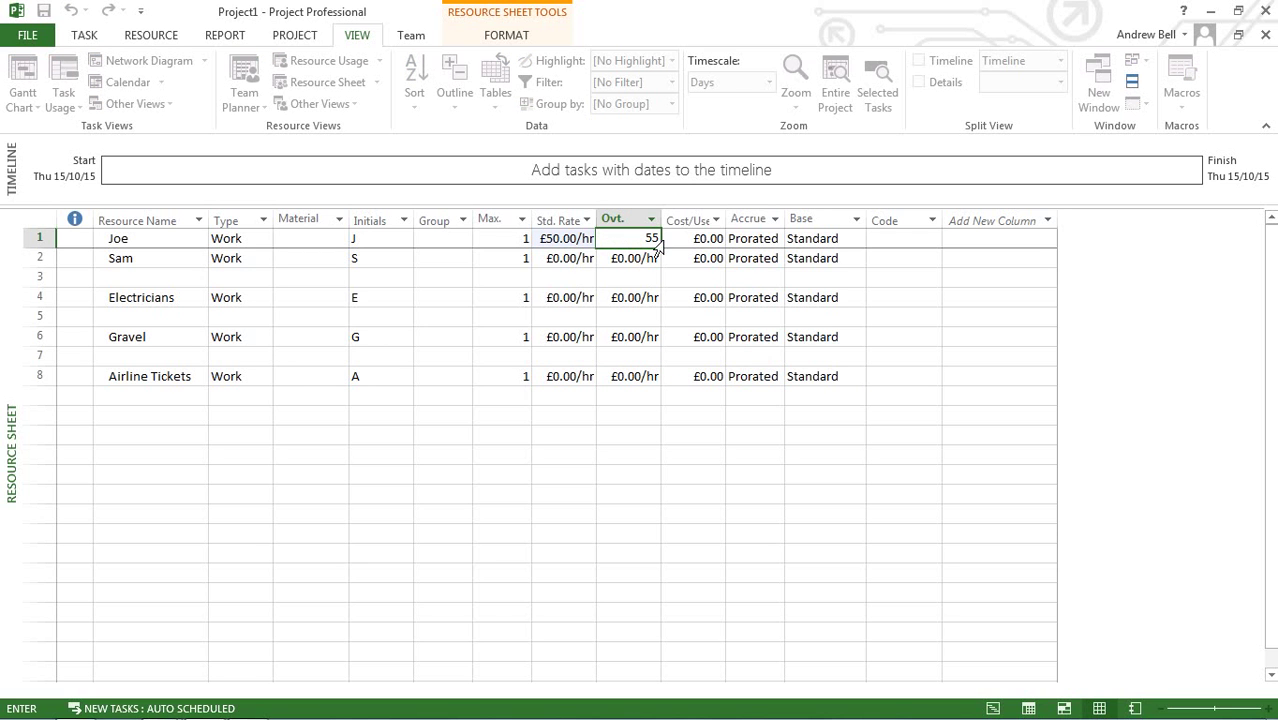
left_click(826, 241)
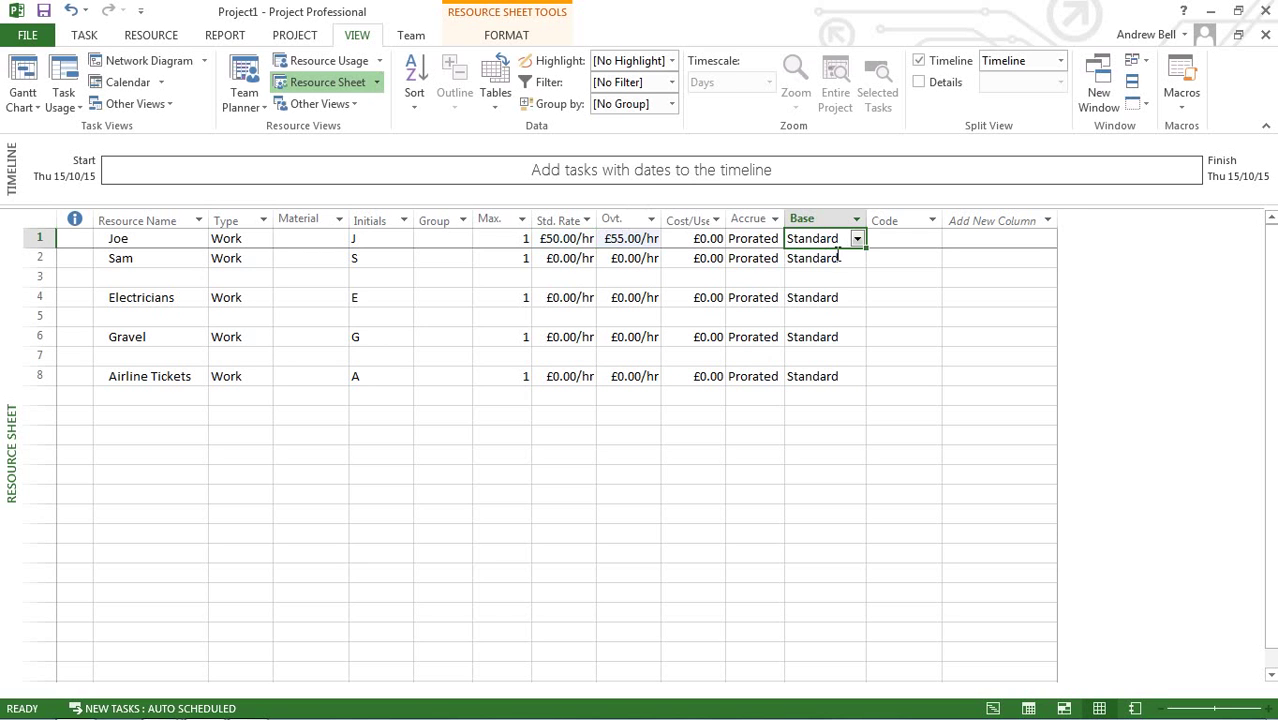
- Set Sam's initials to Sa and his standard rate to £40.00/hr
left_click(174, 266)
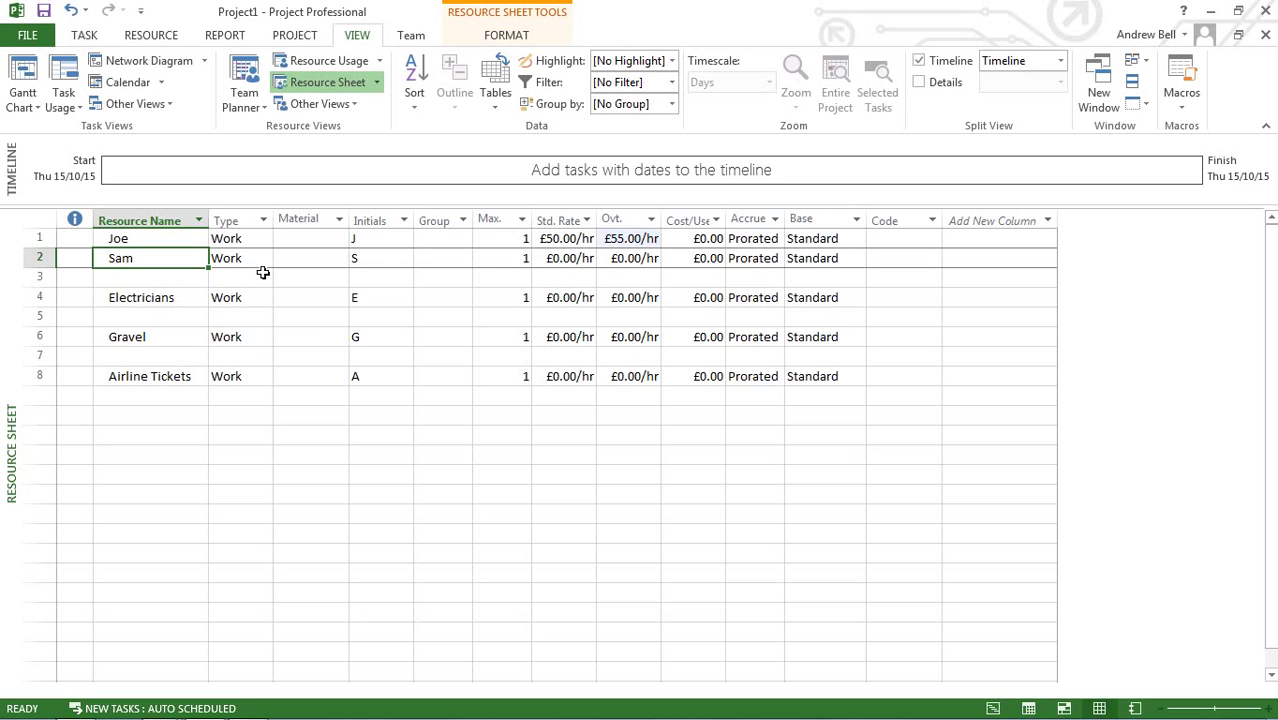
left_click(386, 259)
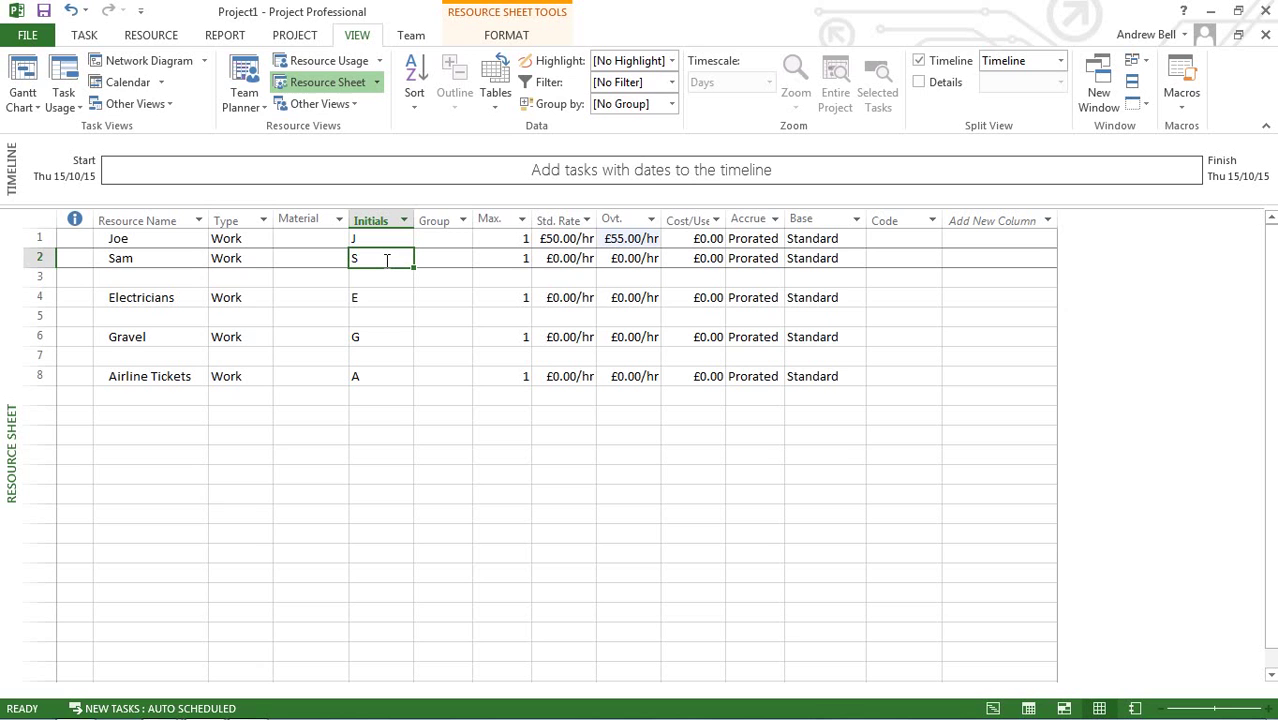
double_click(386, 259)
type("a")
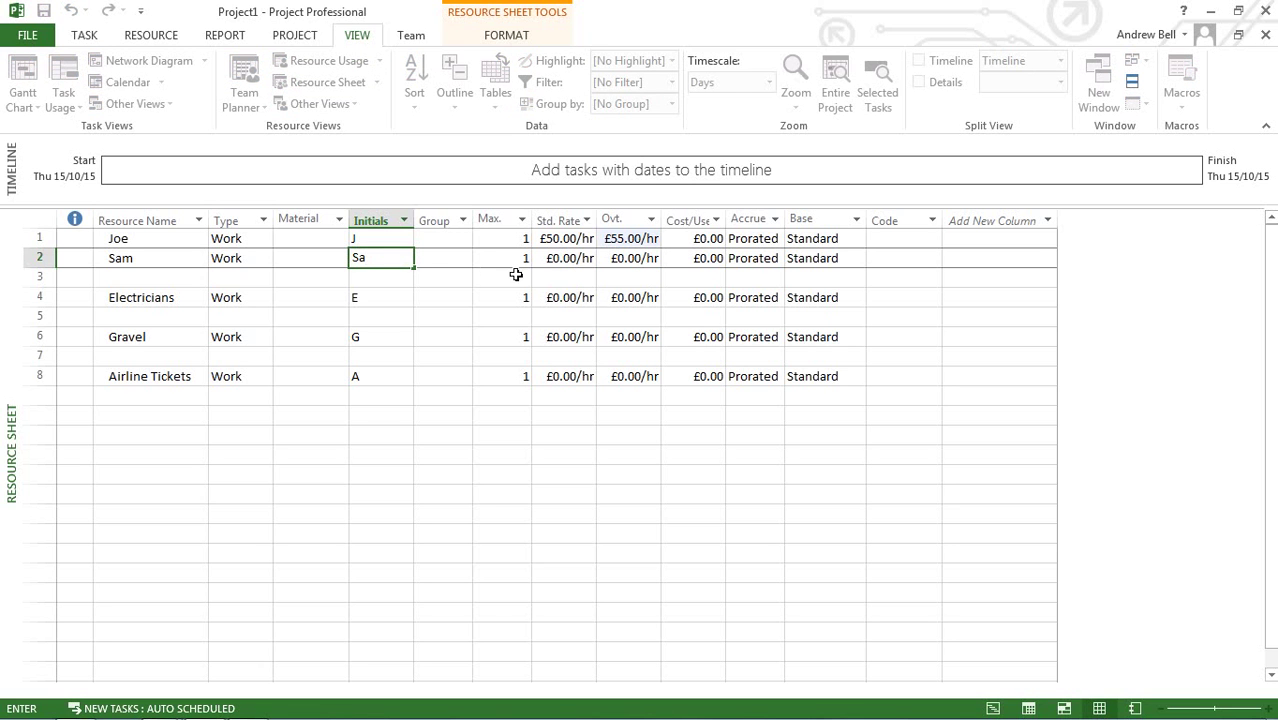
left_click(562, 264)
type("40")
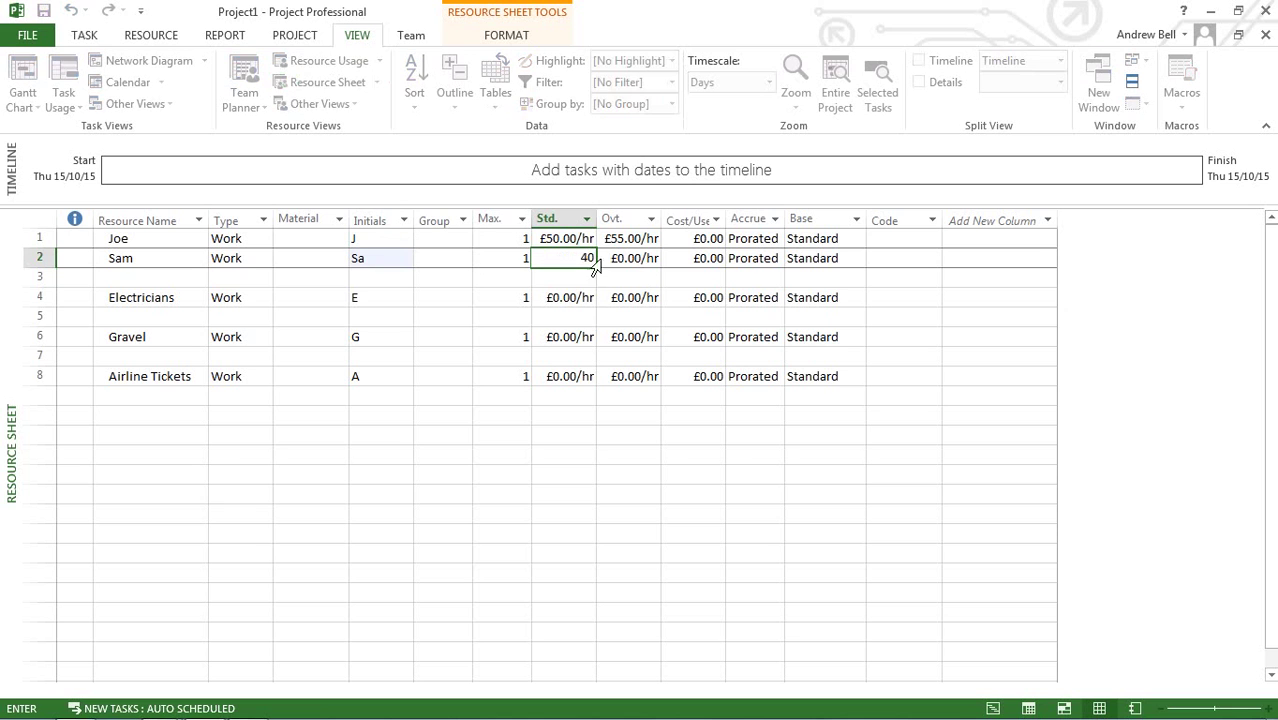
key("Tab")
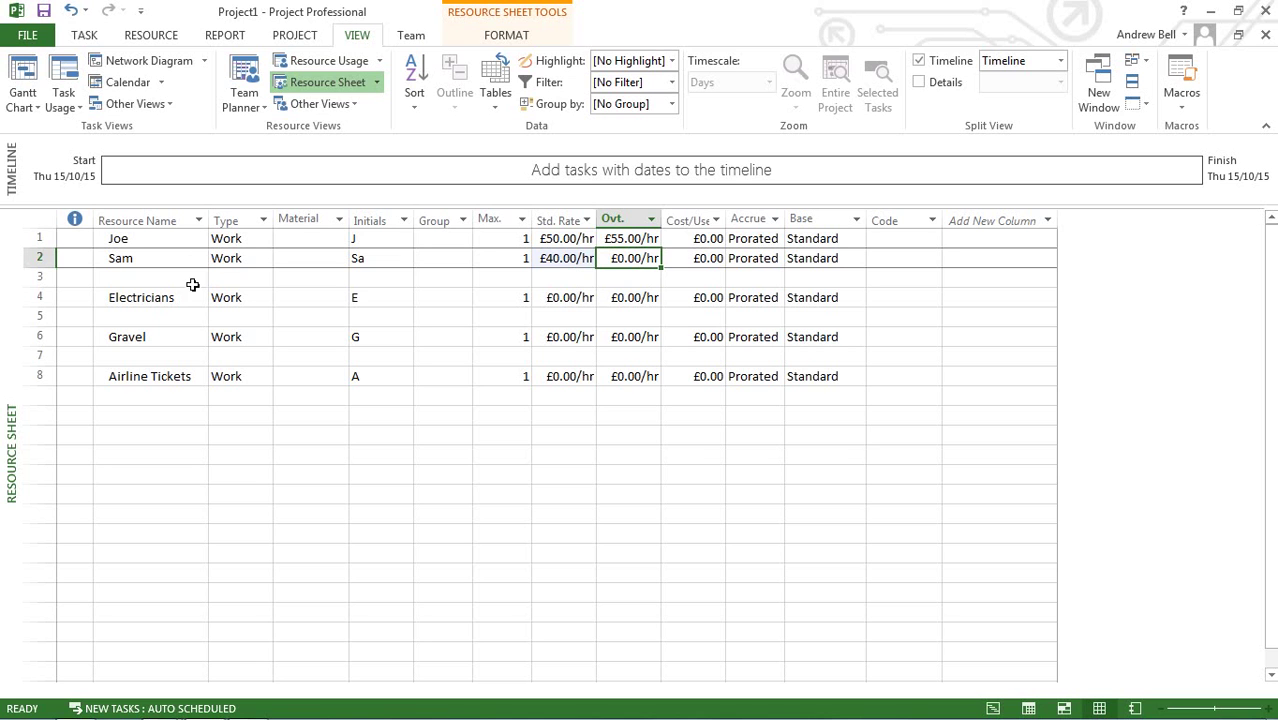
- Set Electricians to 10 maximum units with a £30.00/hr standard rate
left_click(186, 299)
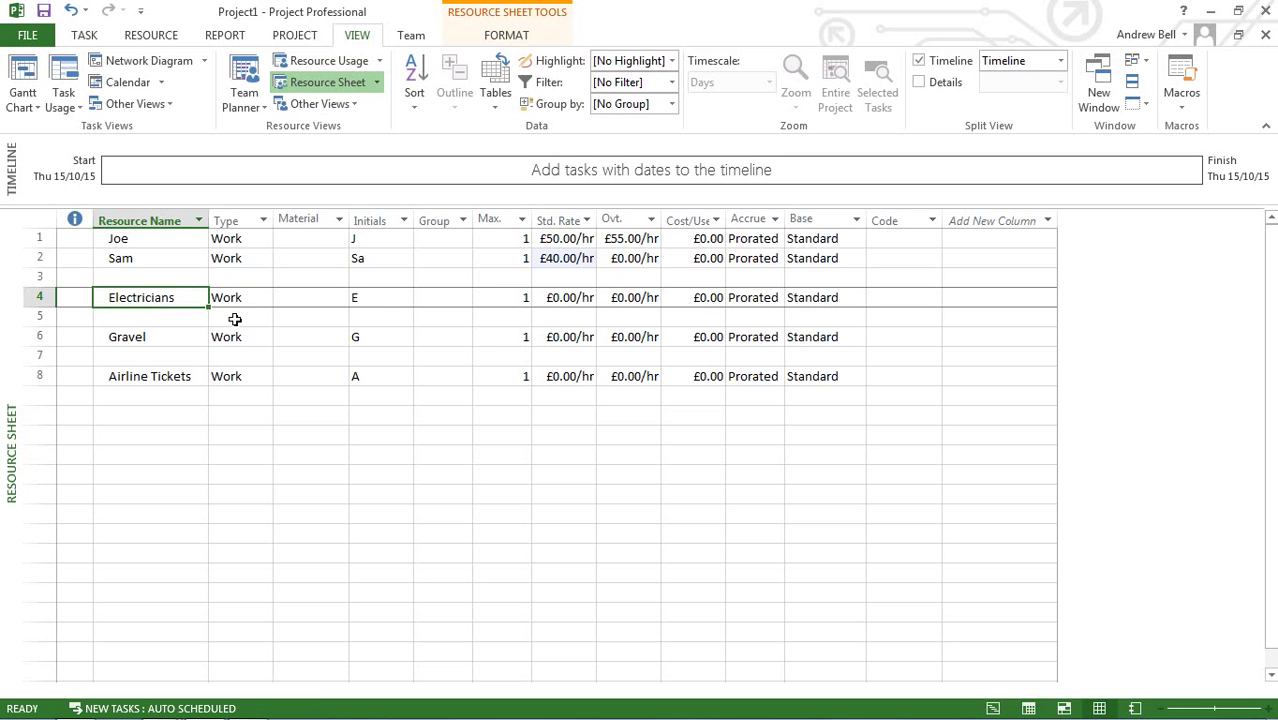
left_click(516, 300)
type("10")
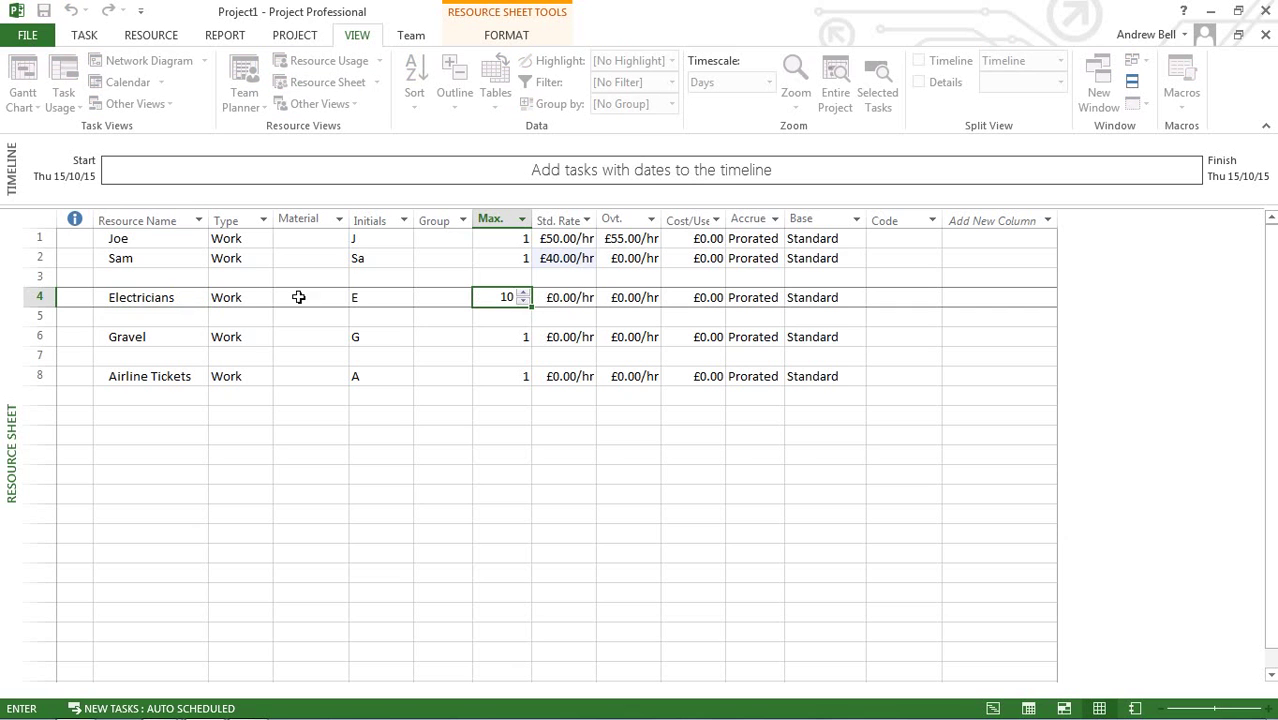
left_click(245, 279)
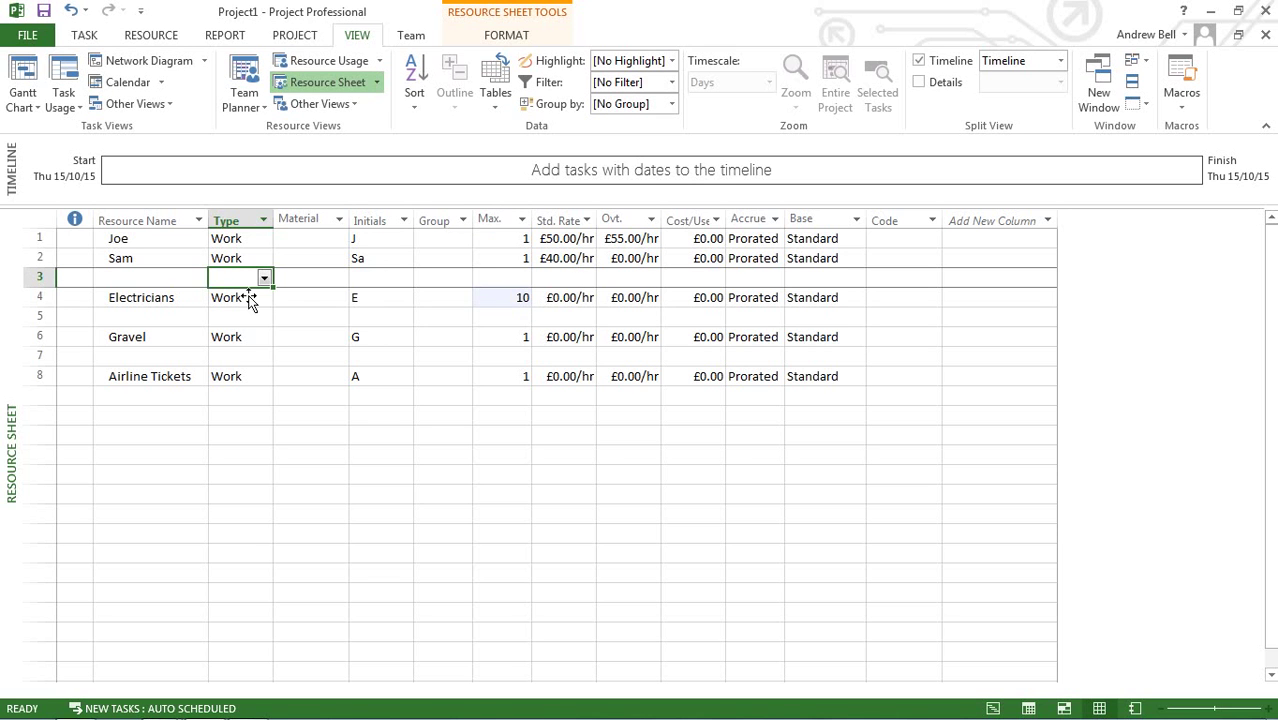
left_click(555, 310)
type("30")
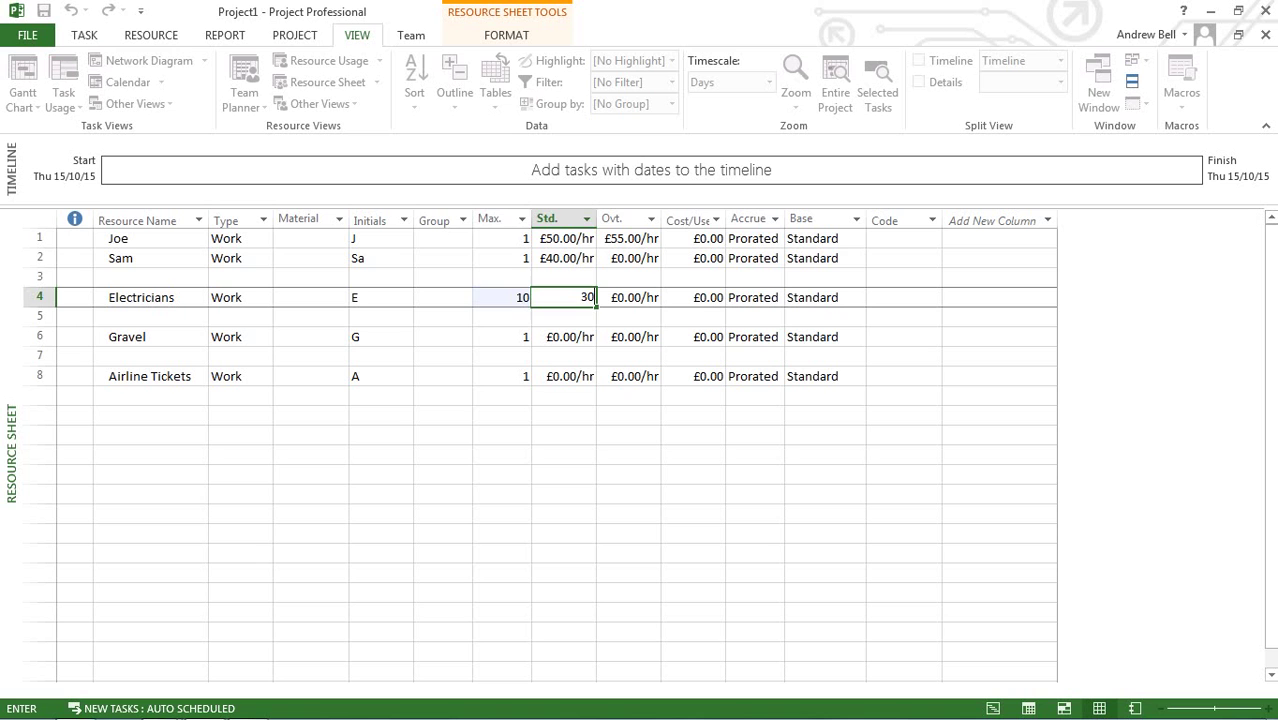
left_click(520, 280)
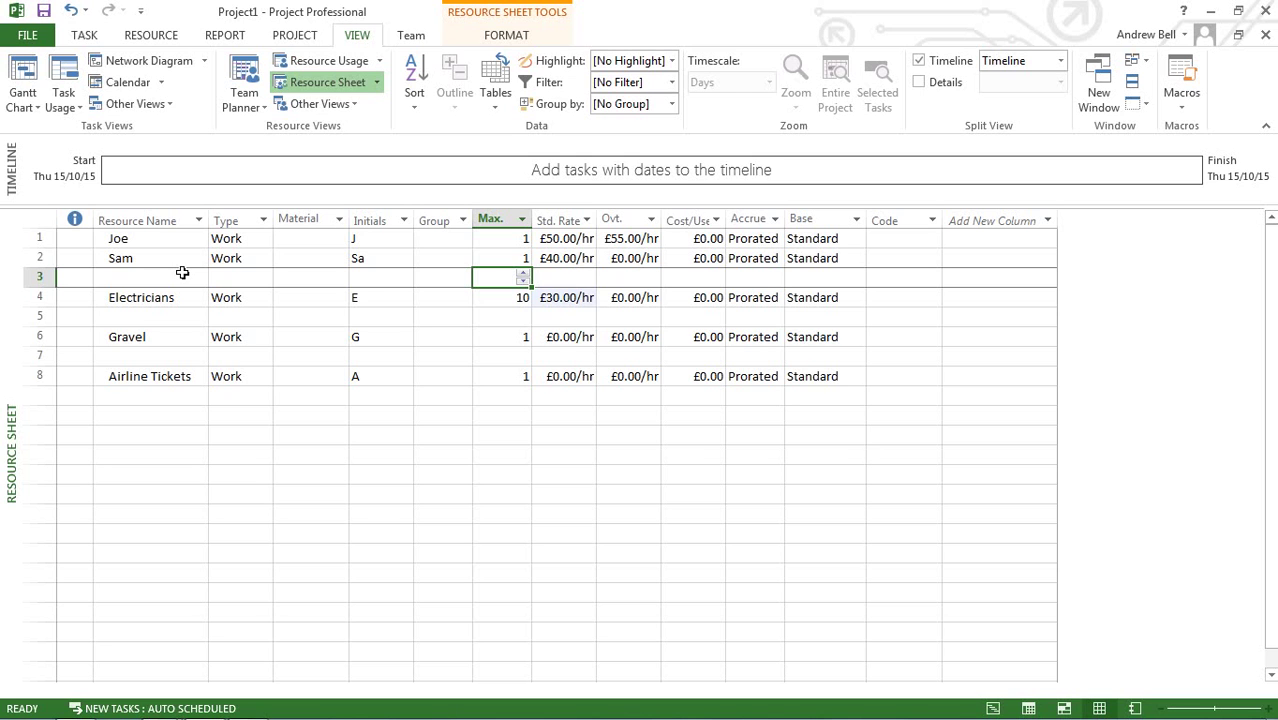
left_click(200, 343)
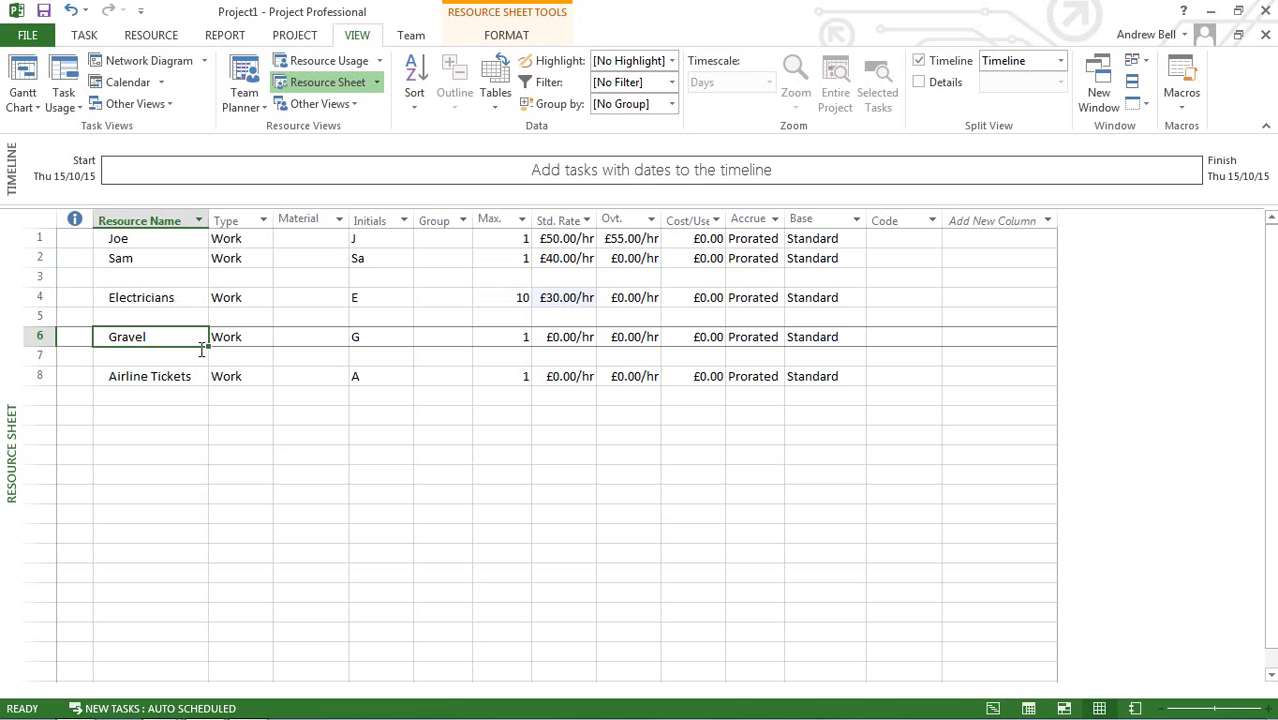
- Change Gravel to Material type with material label Tonne and a £60.00 standard rate
left_click(260, 339)
left_click(264, 339)
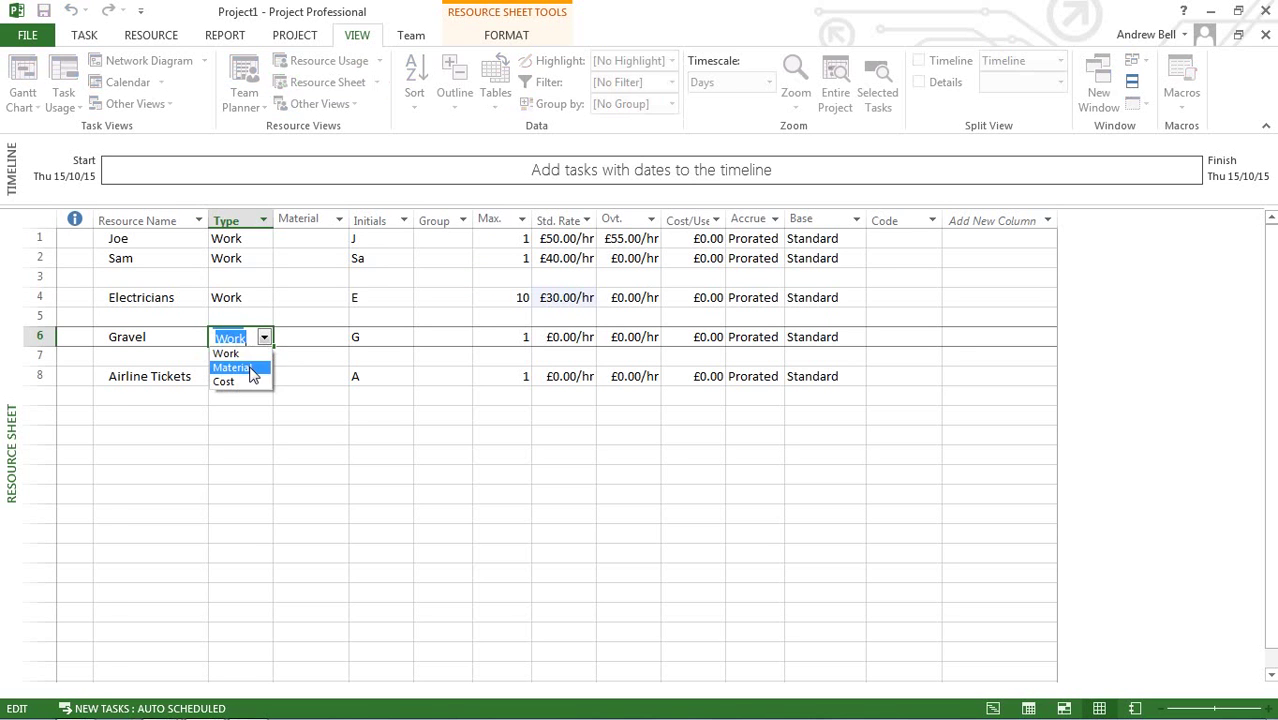
left_click(240, 367)
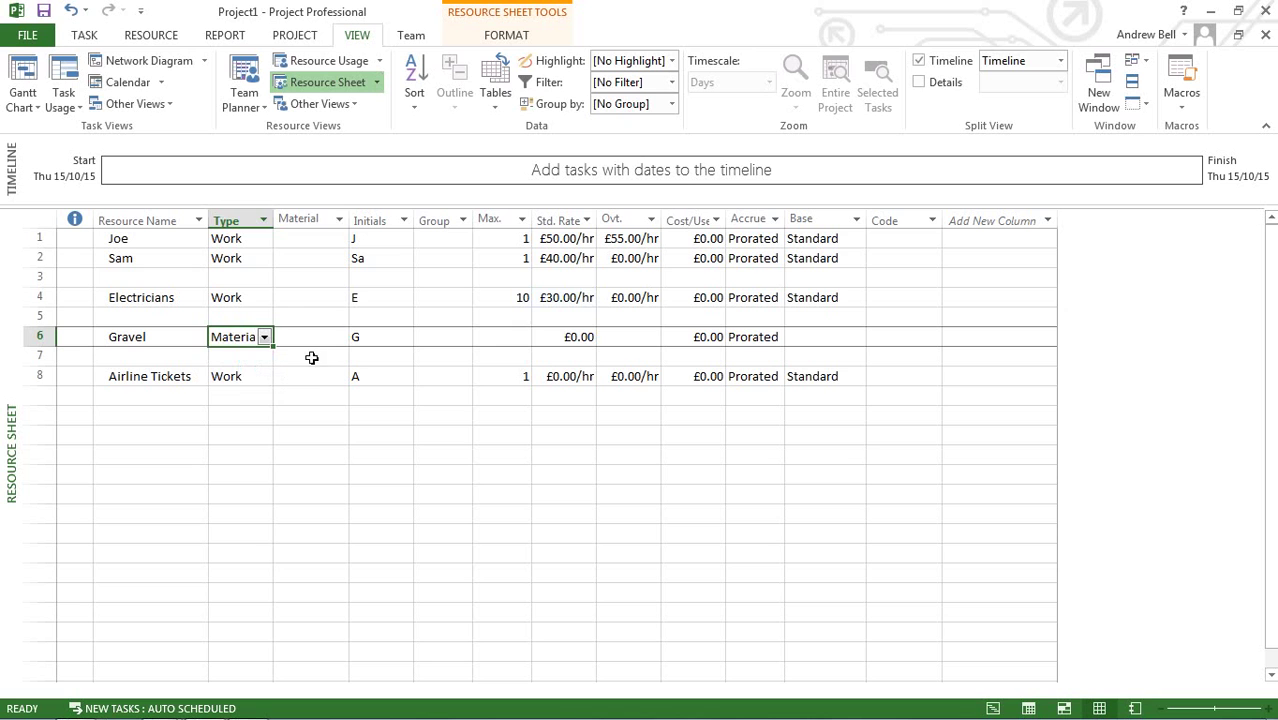
left_click(318, 343)
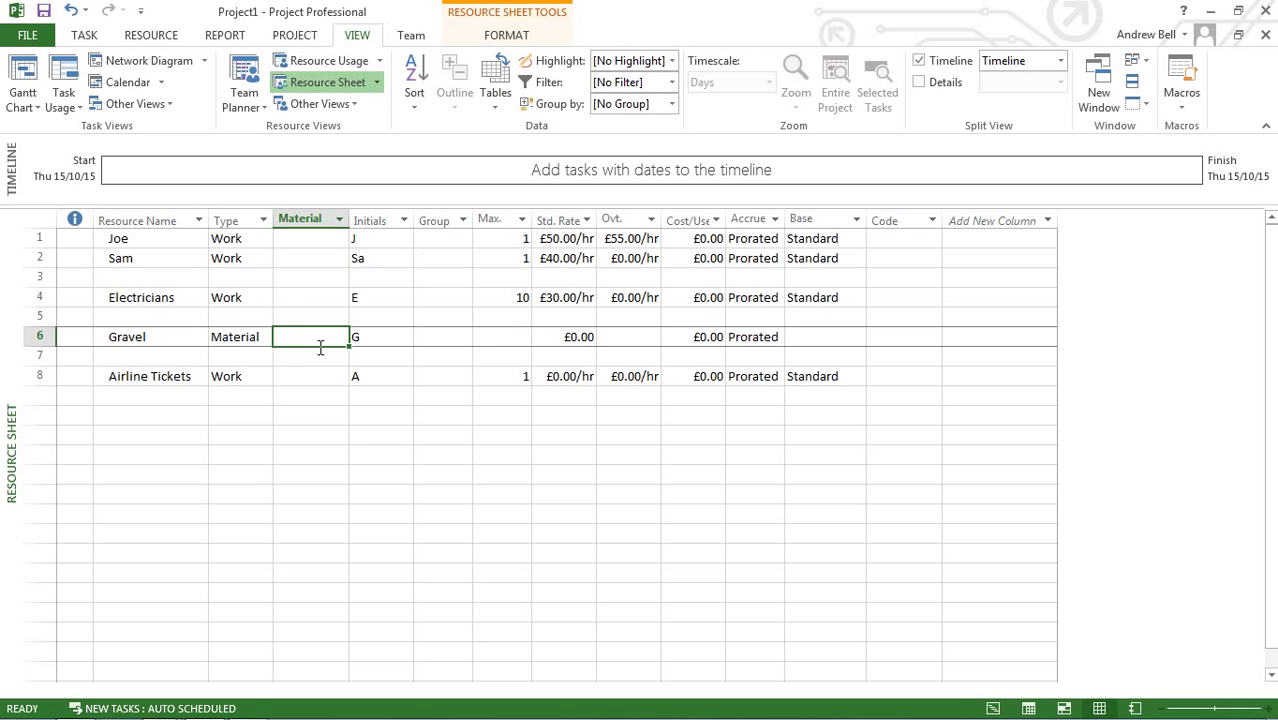
type("Tonne")
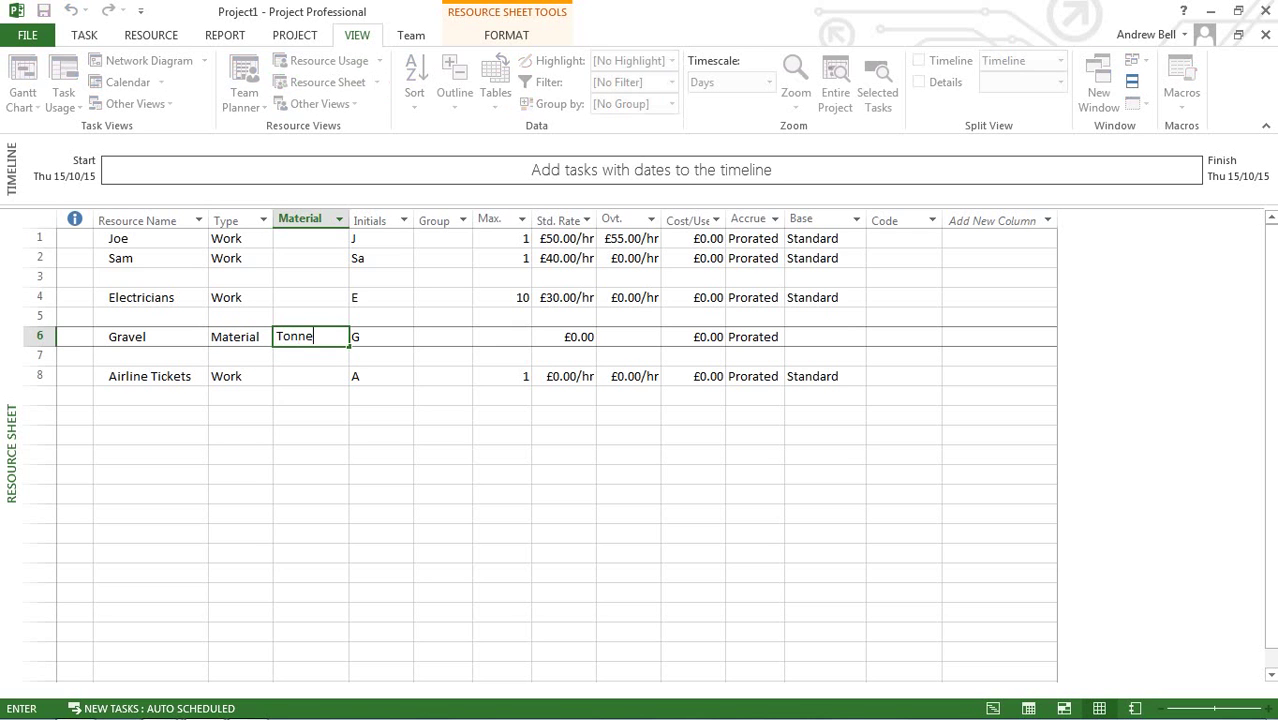
left_click(578, 344)
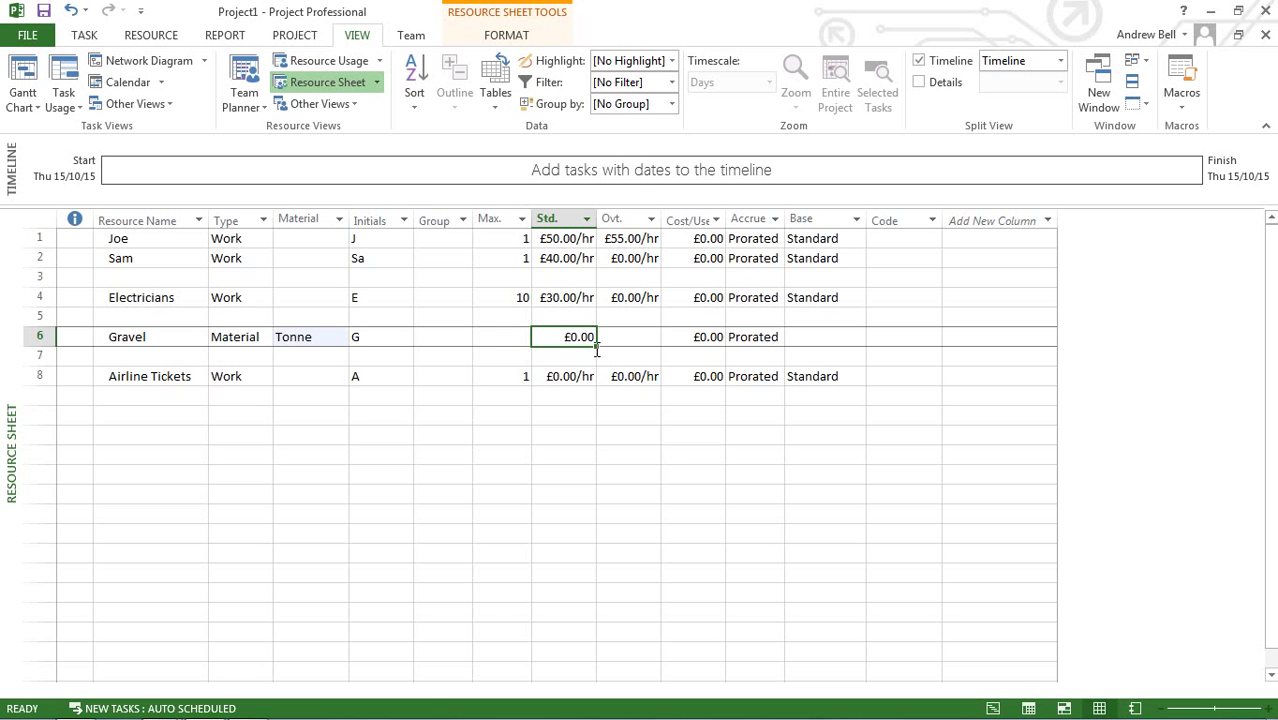
type("60")
left_click(518, 338)
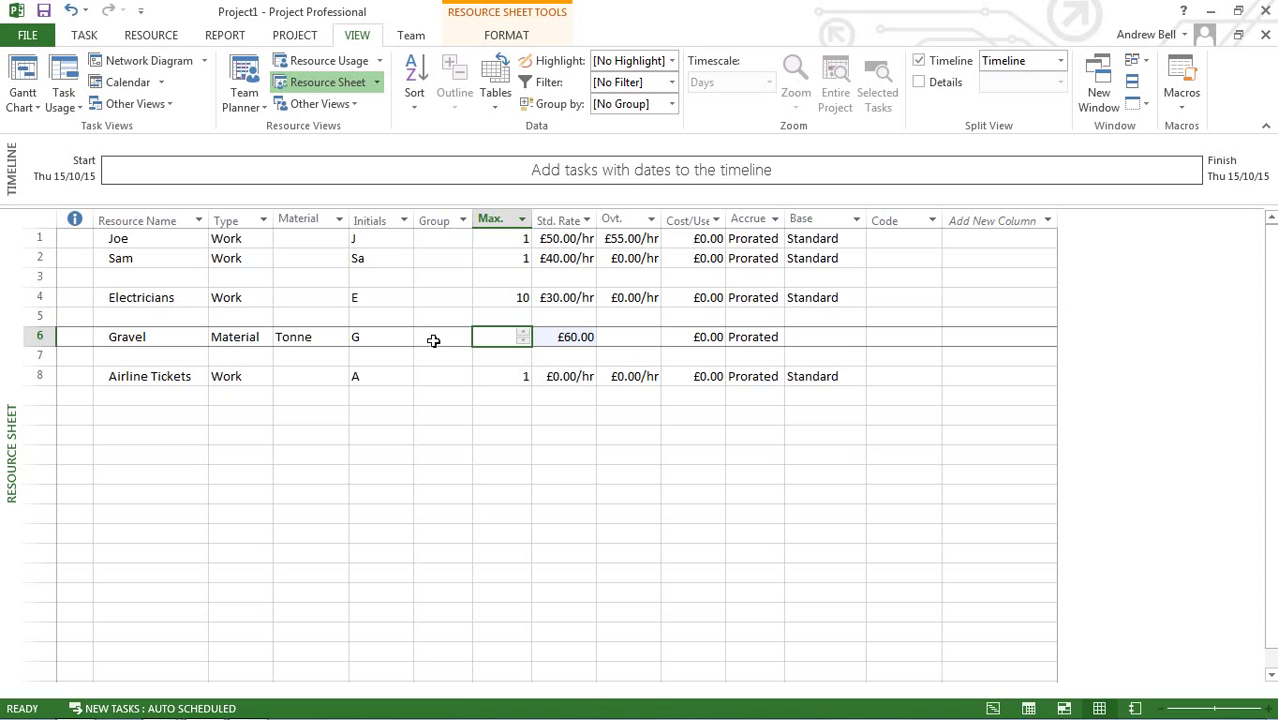
- Add Crane as a new resource in row 7
left_click(205, 362)
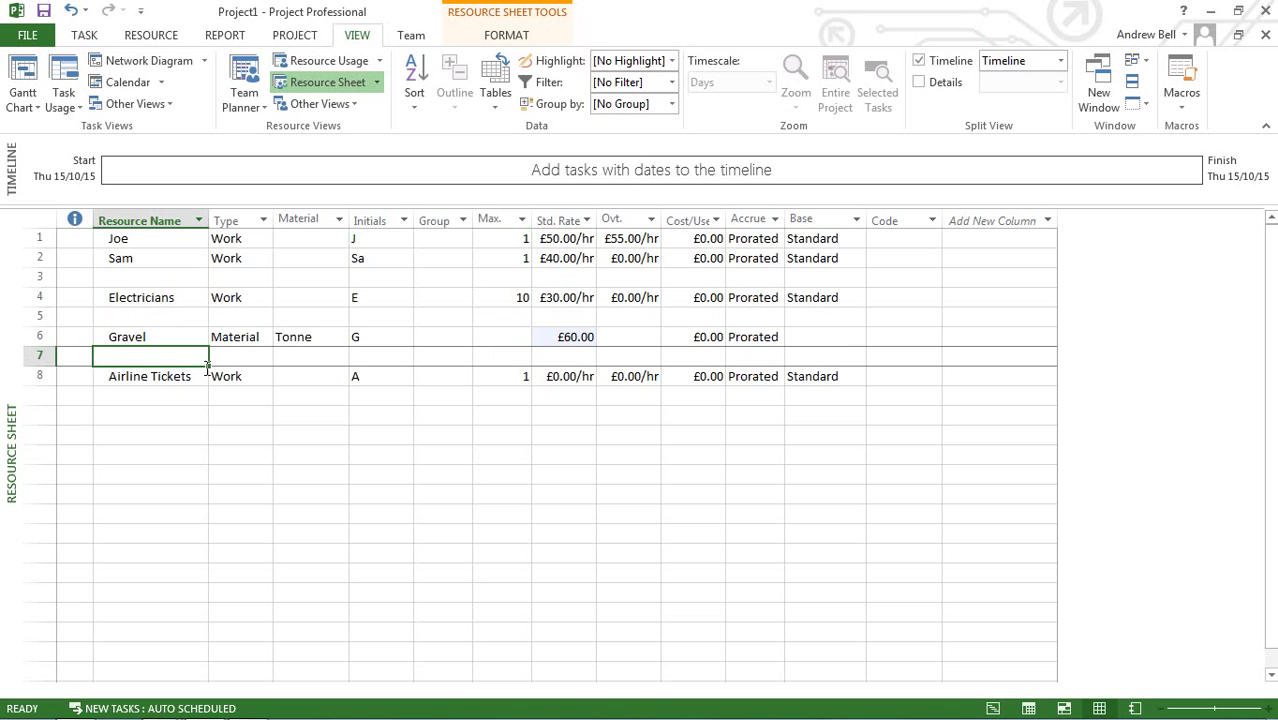
type("Crane")
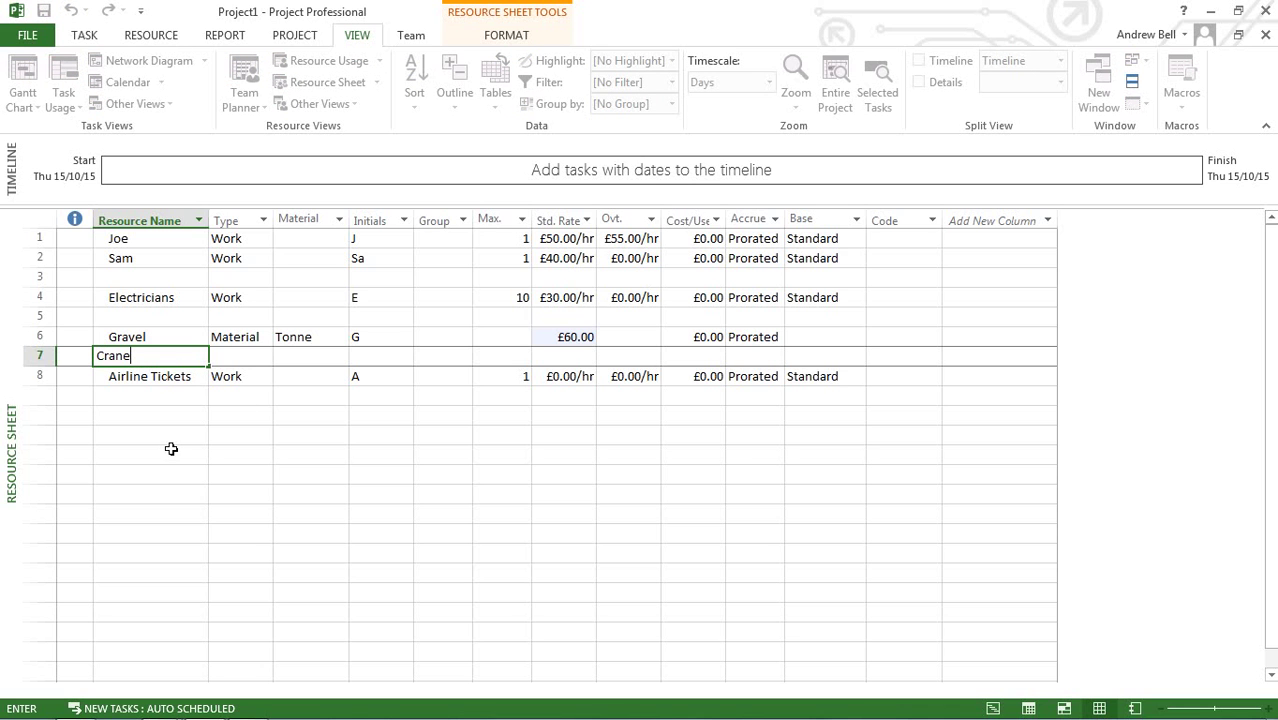
key("Return")
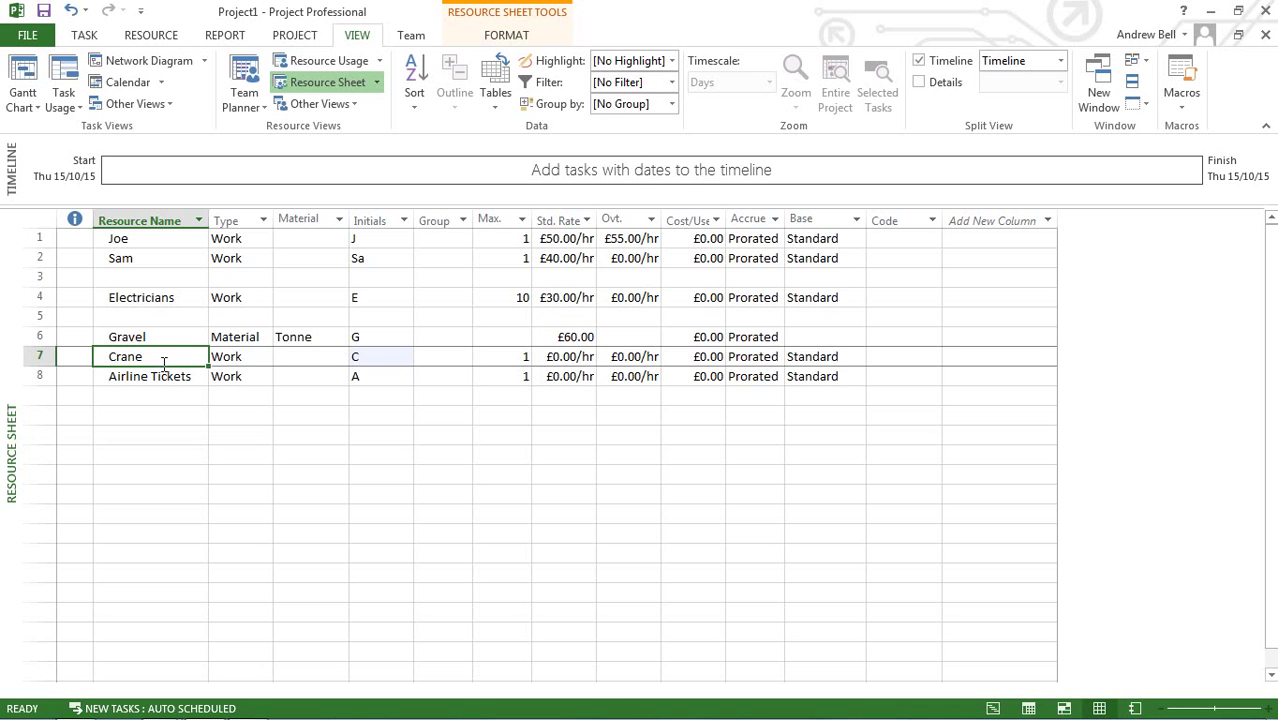
- Give Crane a £50.00/hr standard rate and a £200.00 cost per use
left_click(232, 360)
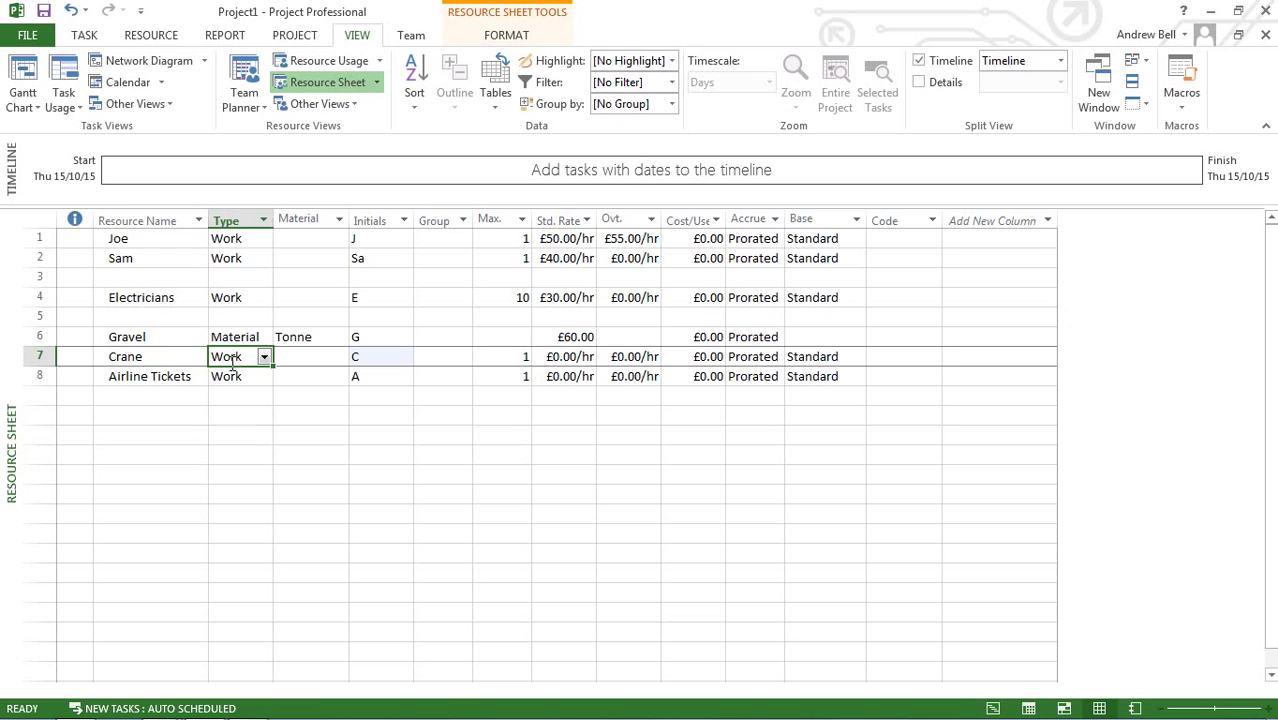
left_click(570, 360)
type("50")
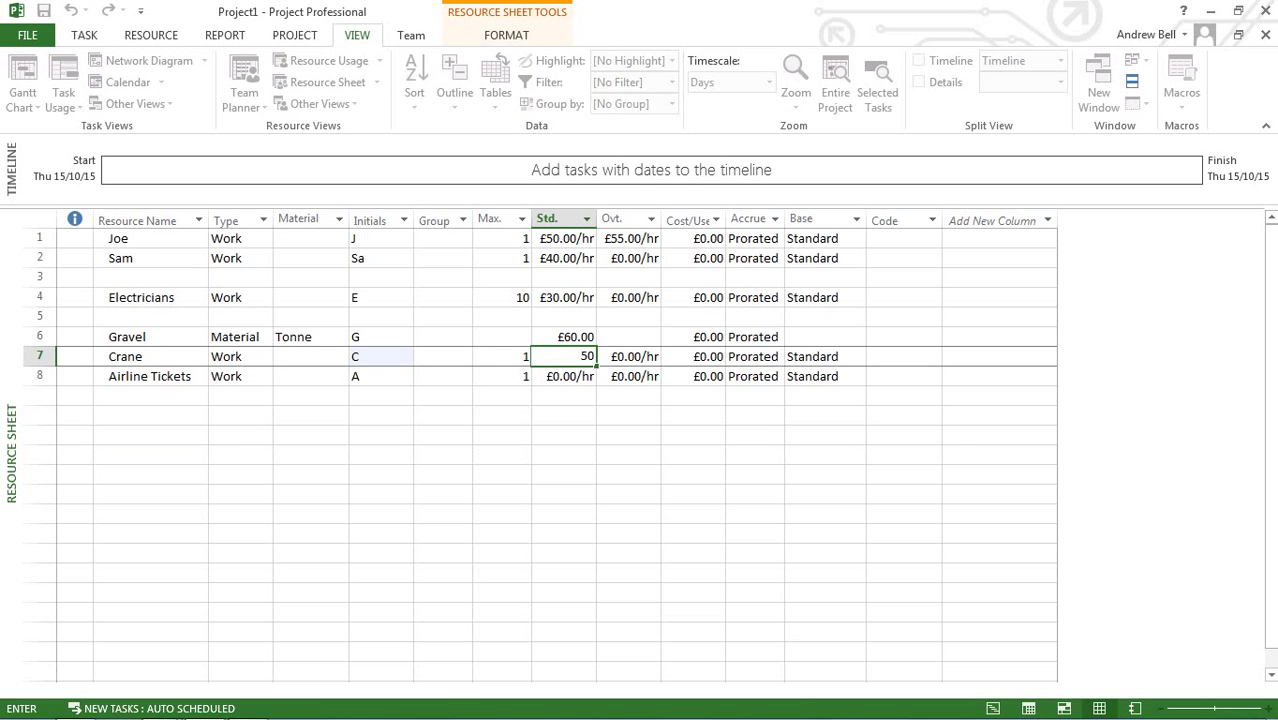
left_click(658, 376)
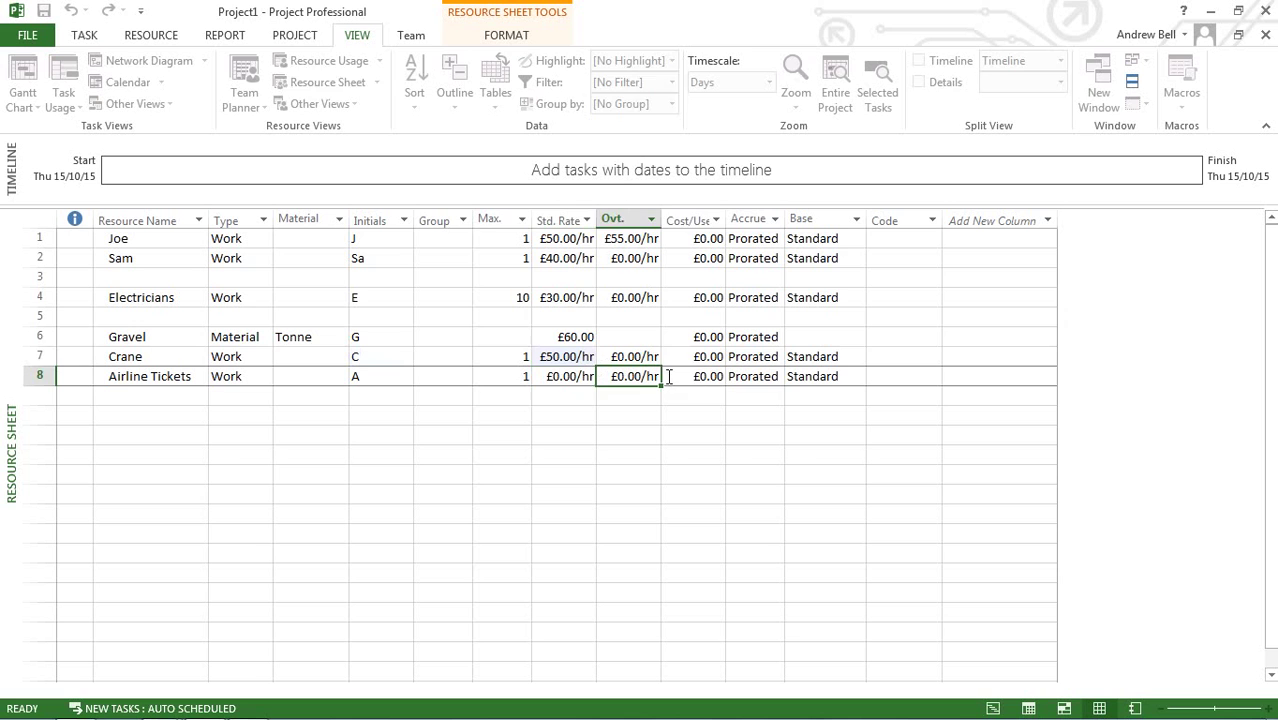
left_click(694, 364)
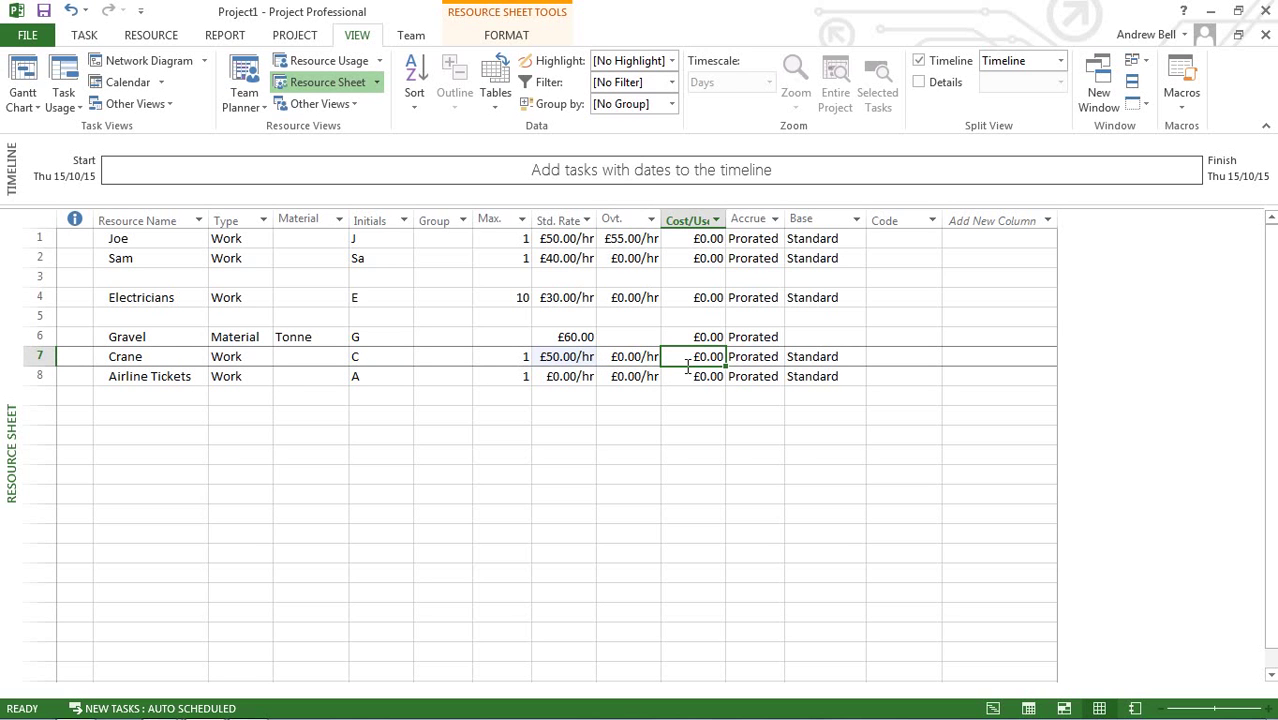
type("200")
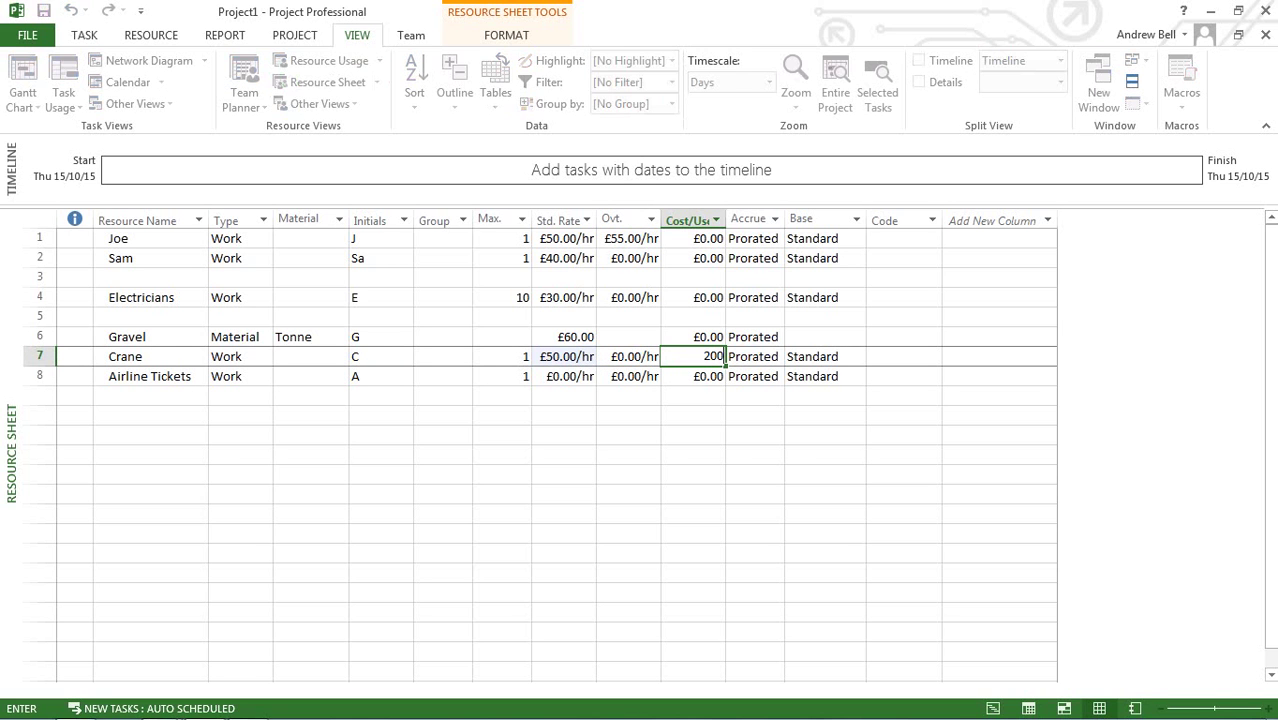
left_click(662, 334)
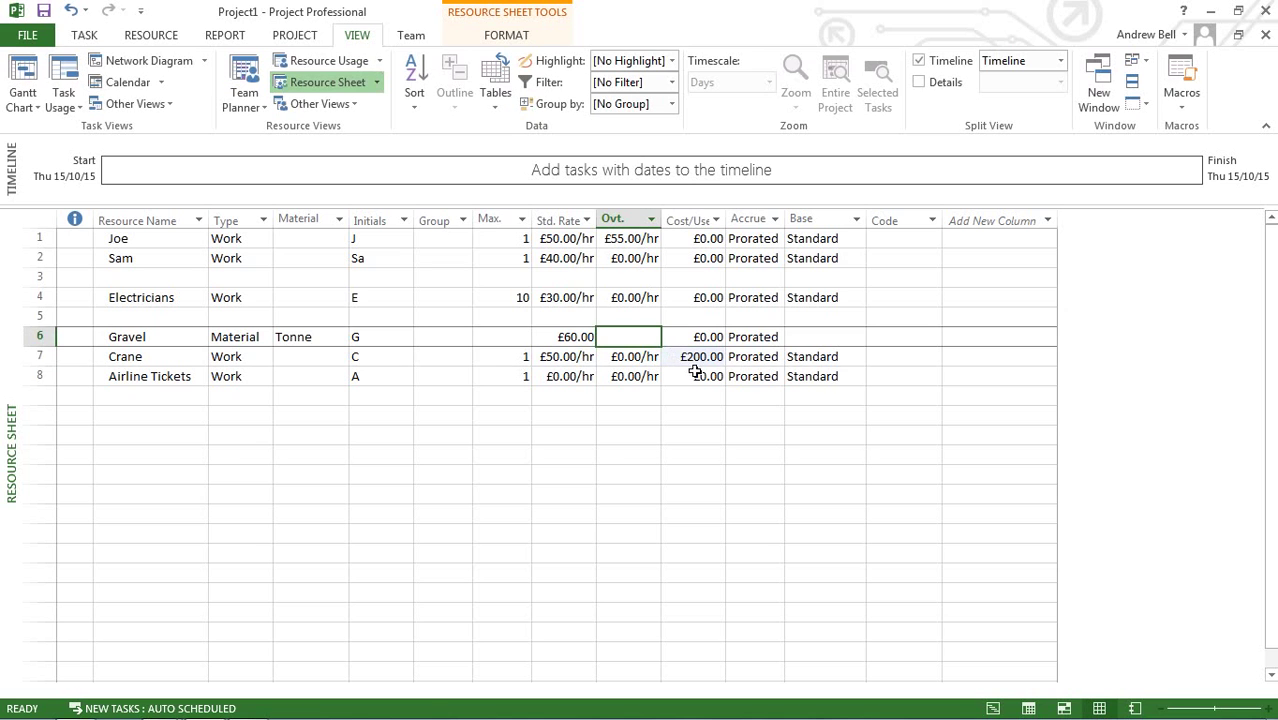
left_click(689, 364)
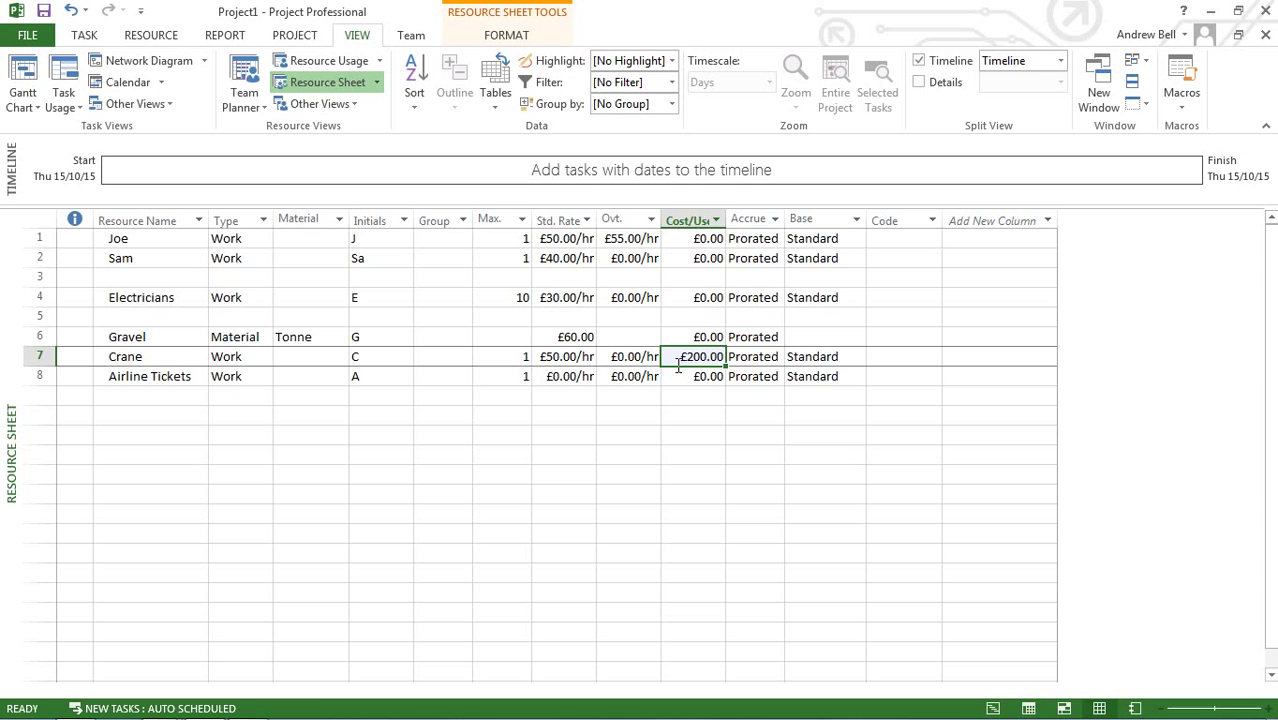
left_click(590, 366)
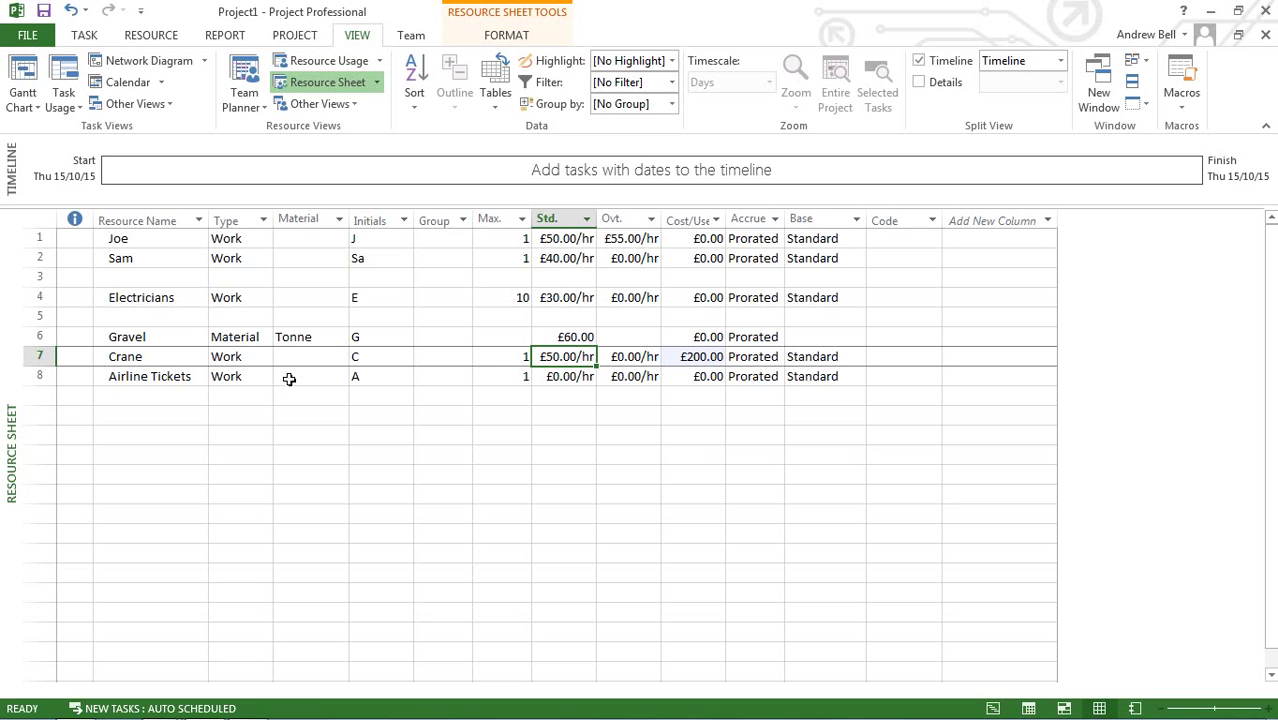
- Change the Airline Tickets resource type from Work to Cost
left_click(200, 382)
left_click(245, 378)
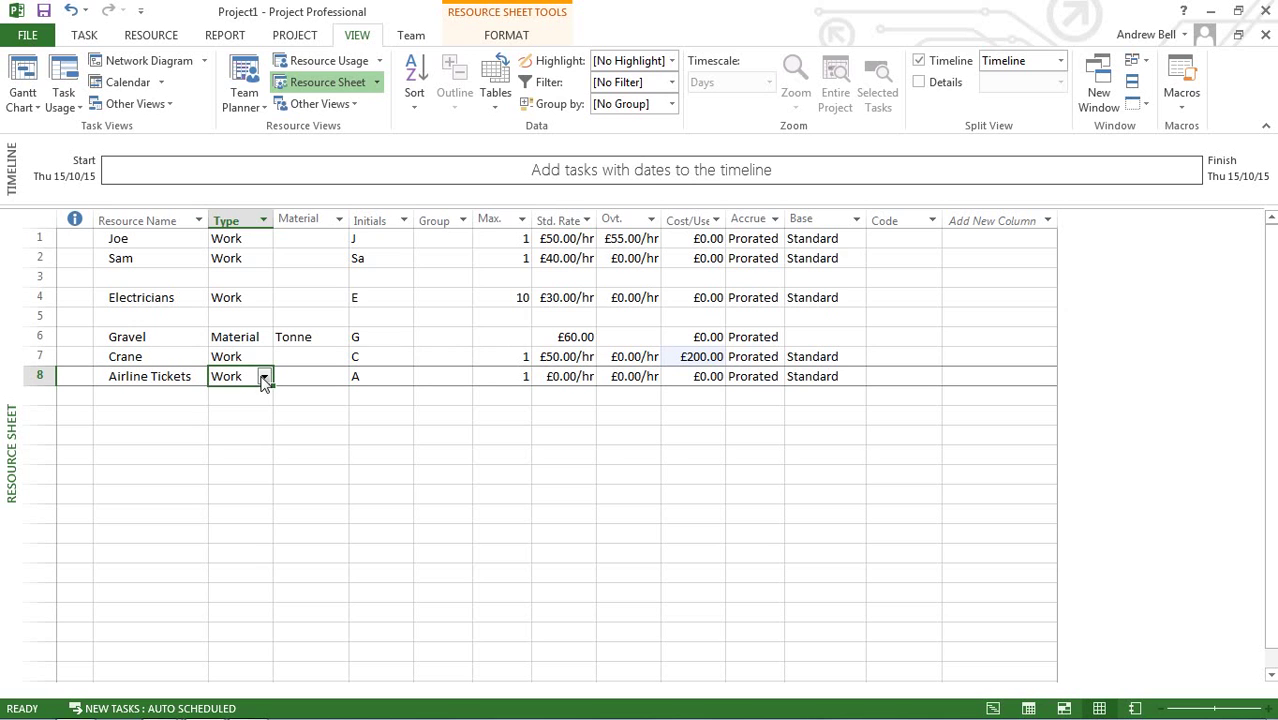
left_click(264, 376)
left_click(238, 420)
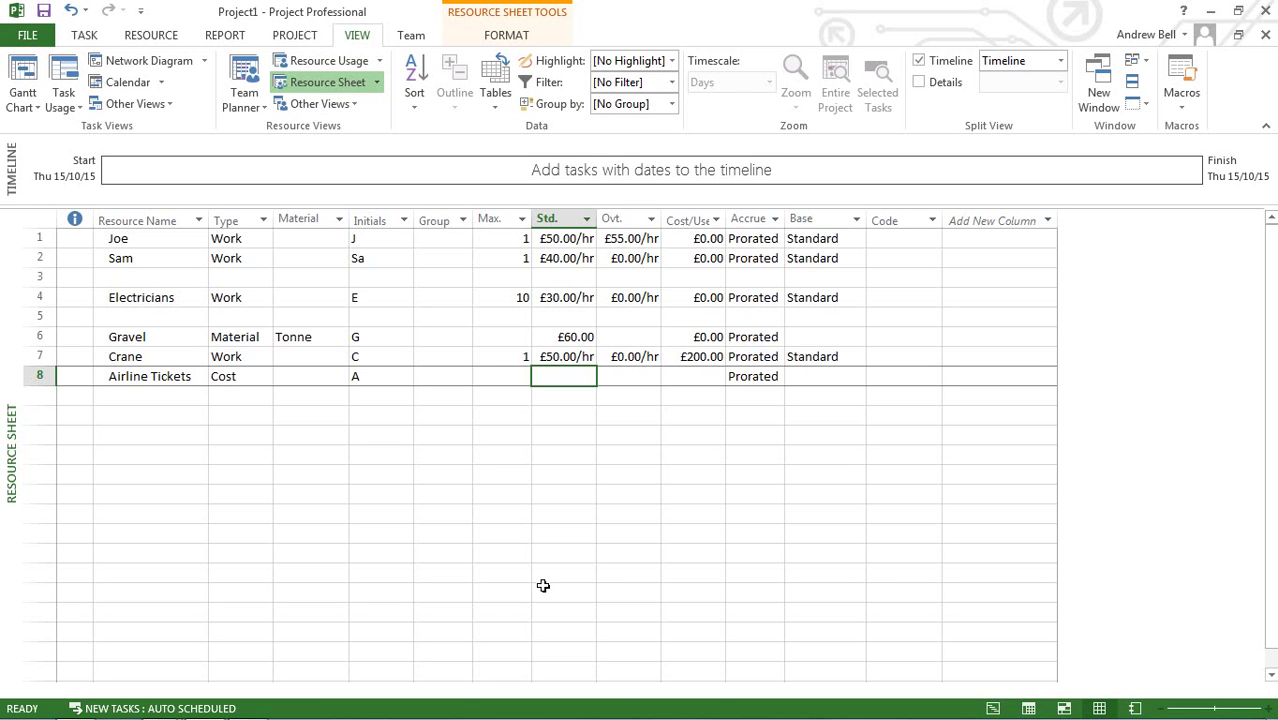
left_click(519, 238)
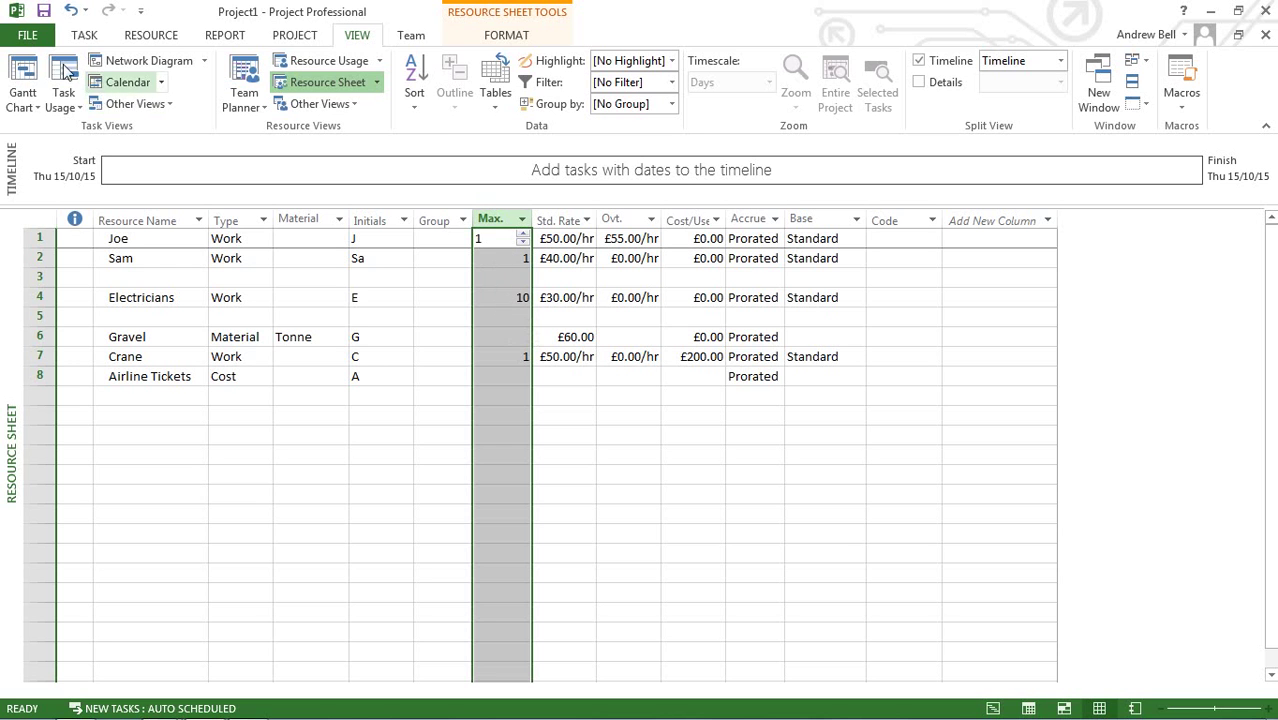
left_click(30, 37)
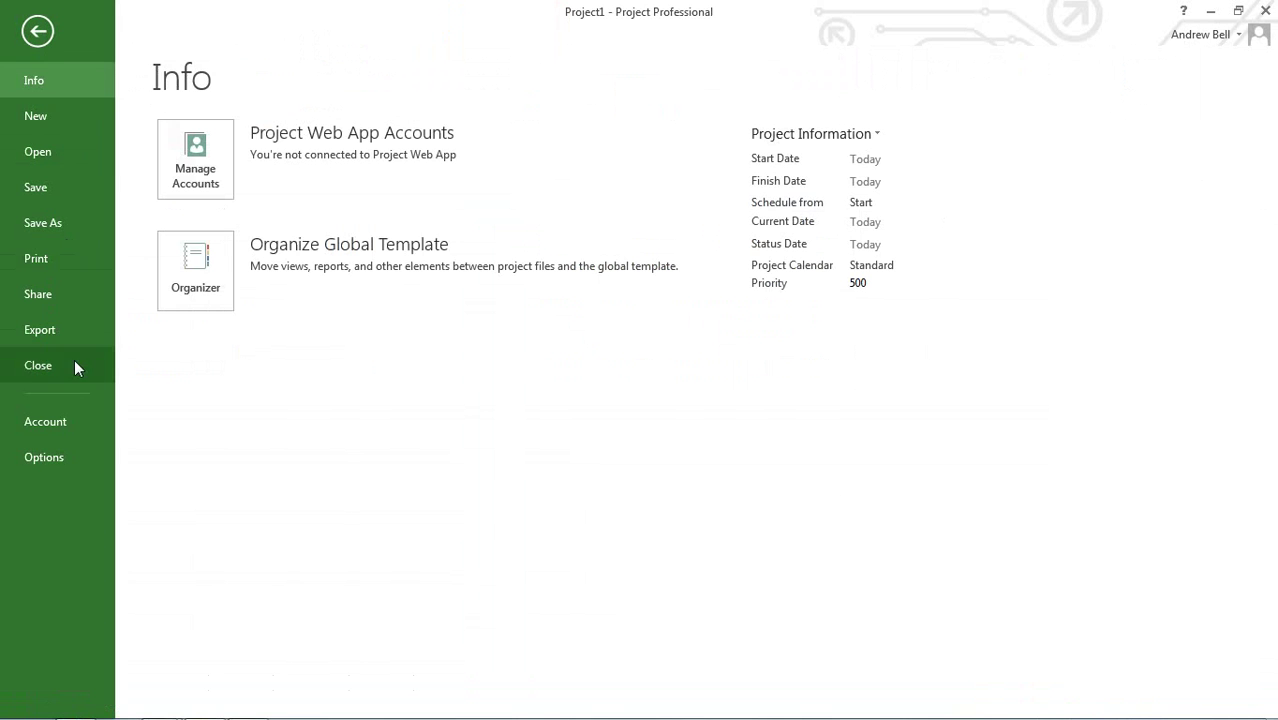
left_click(46, 457)
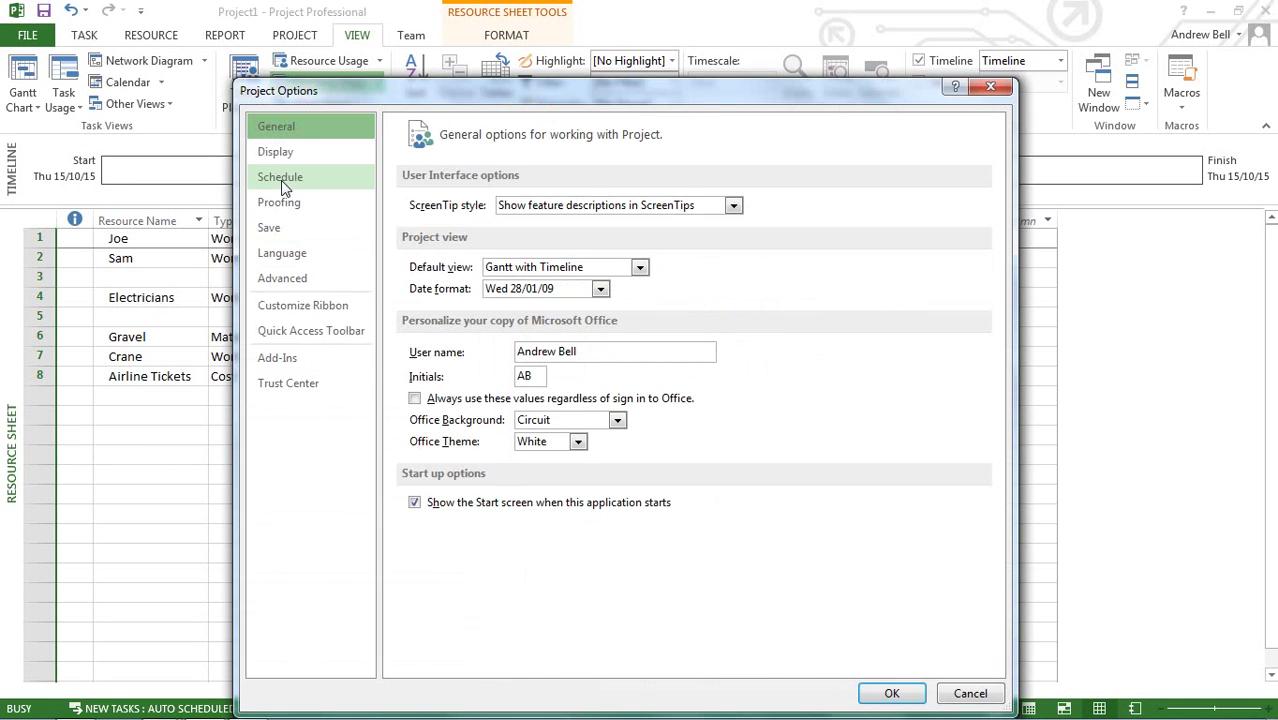
left_click(282, 180)
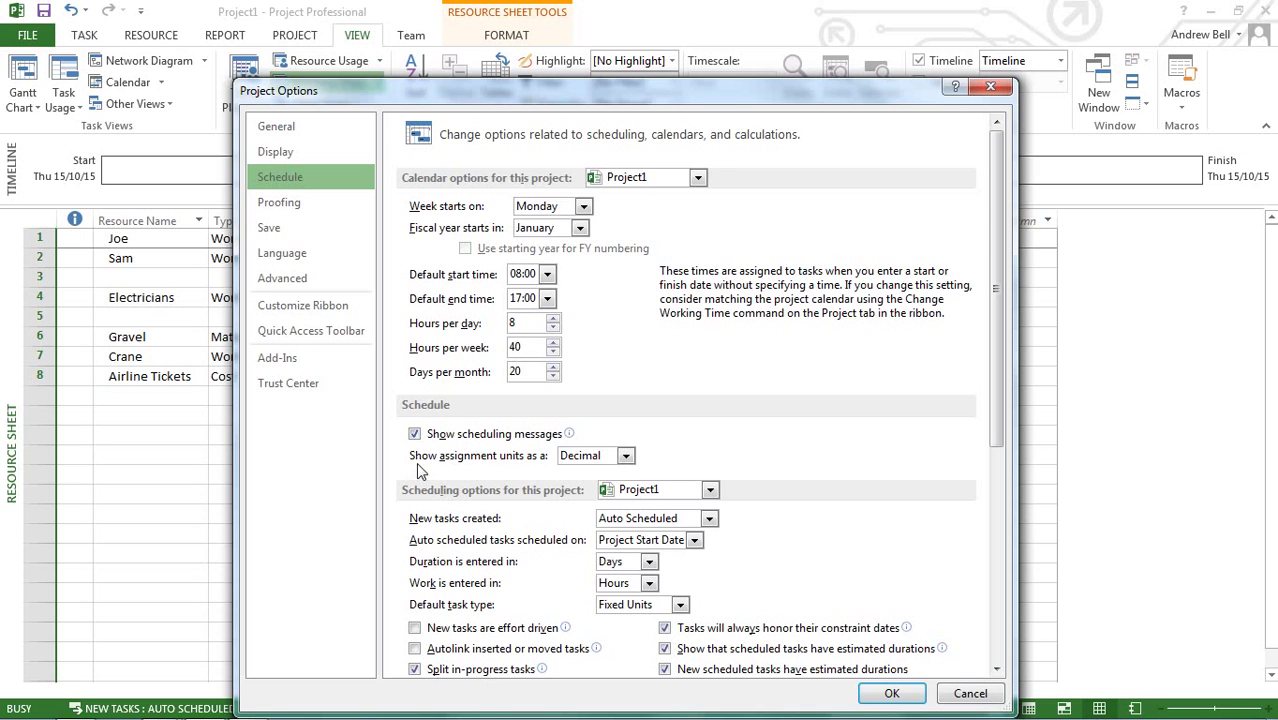
left_click(565, 465)
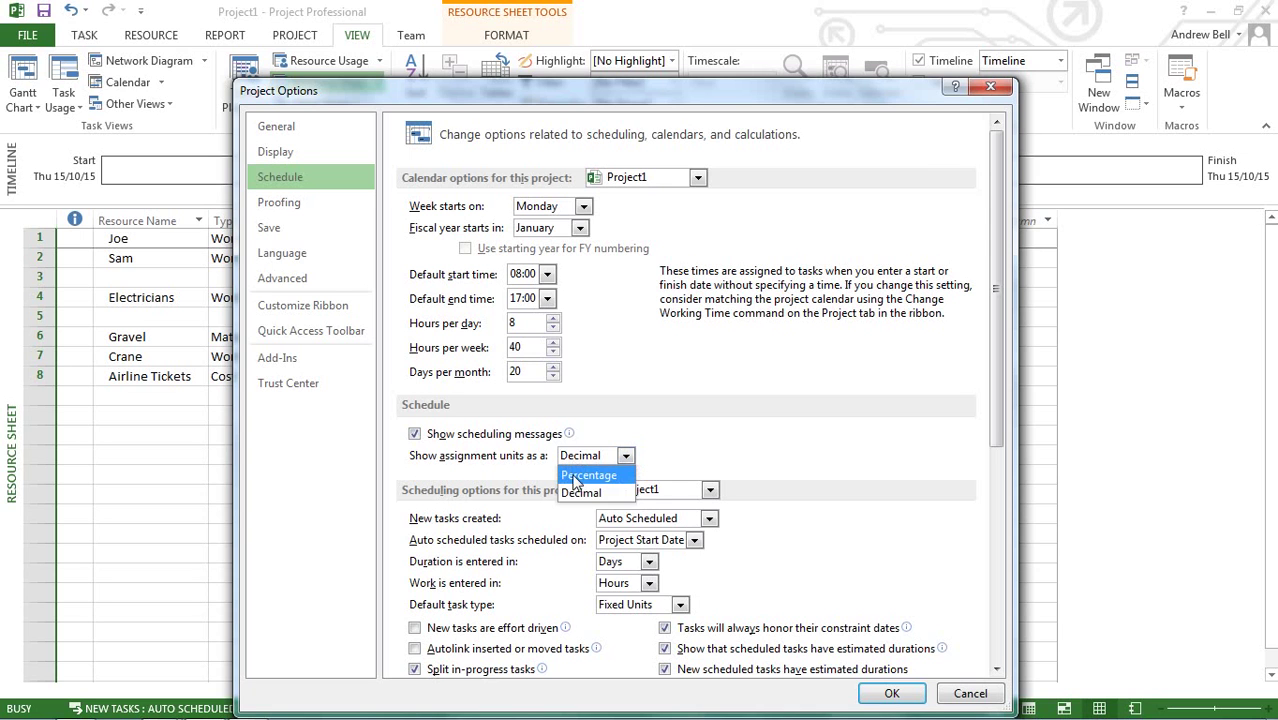
left_click(575, 472)
left_click(890, 703)
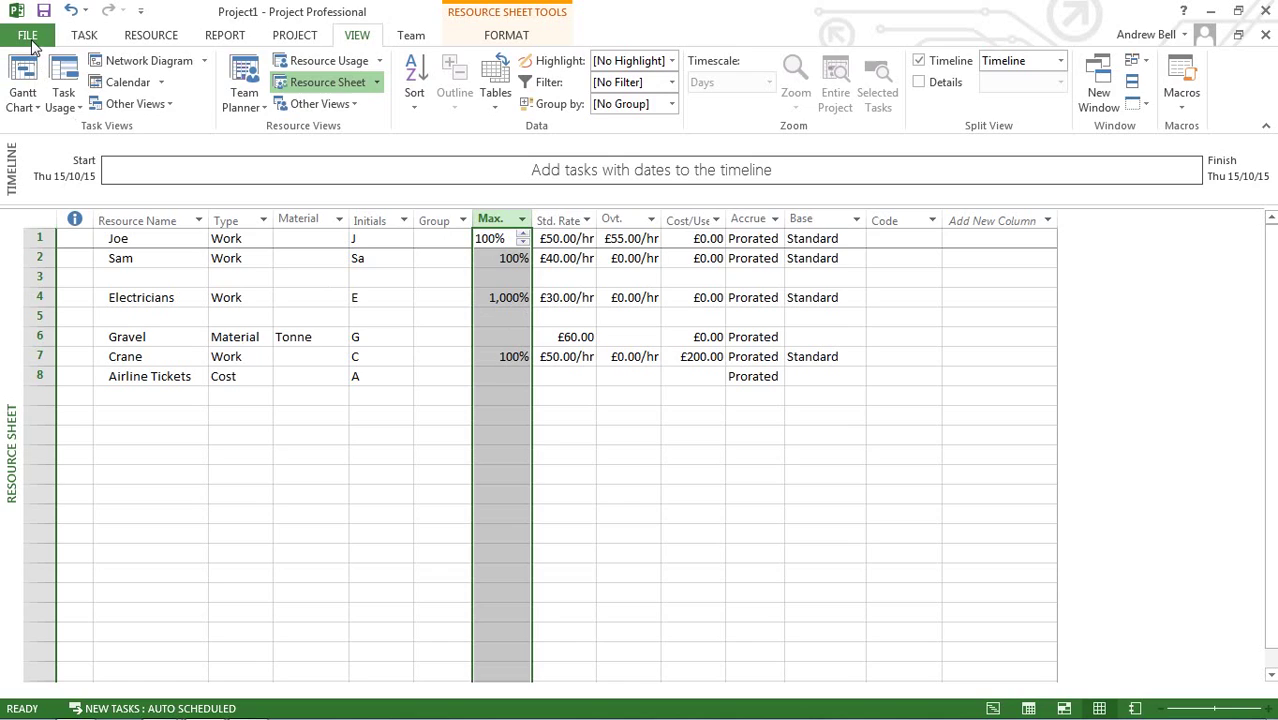
left_click(28, 36)
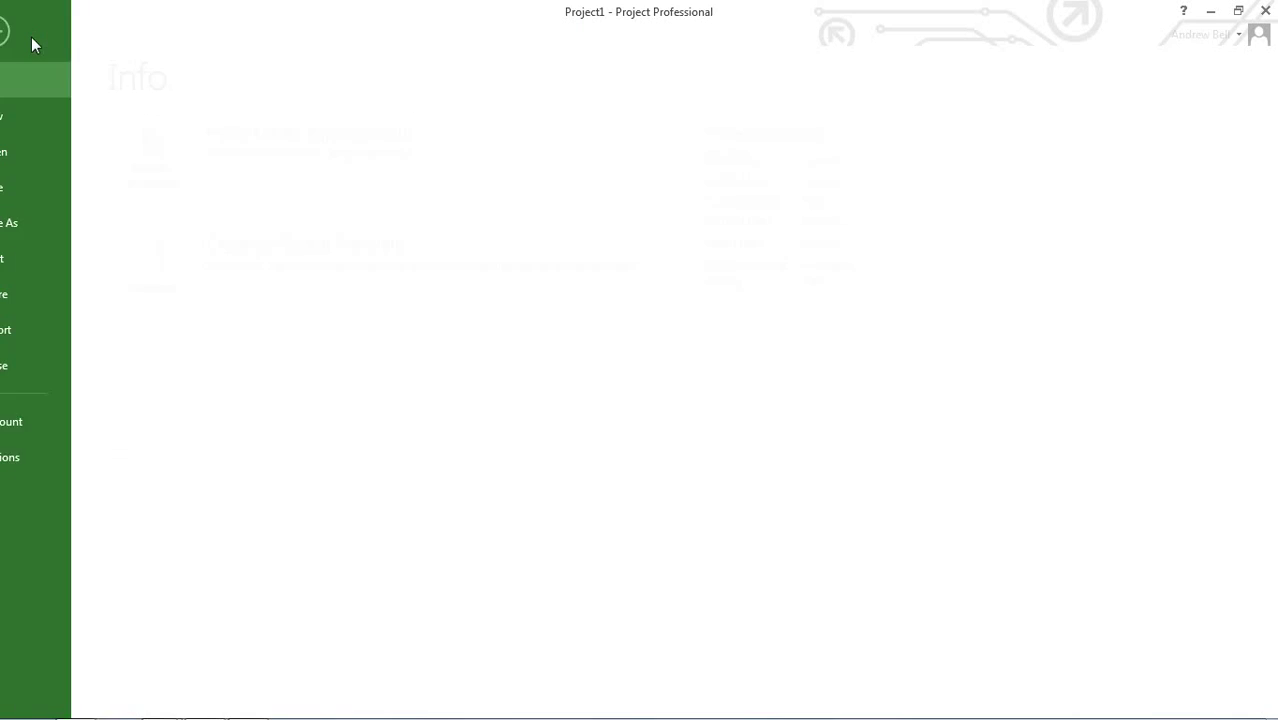
left_click(44, 458)
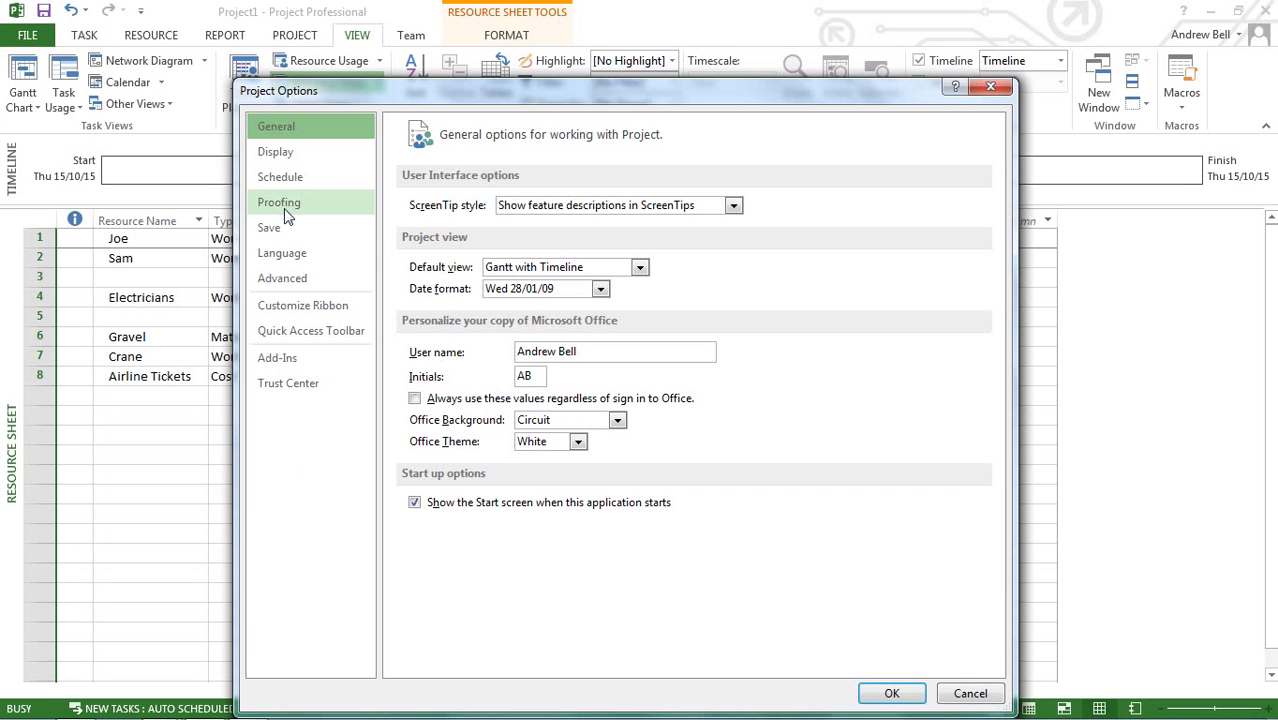
left_click(284, 180)
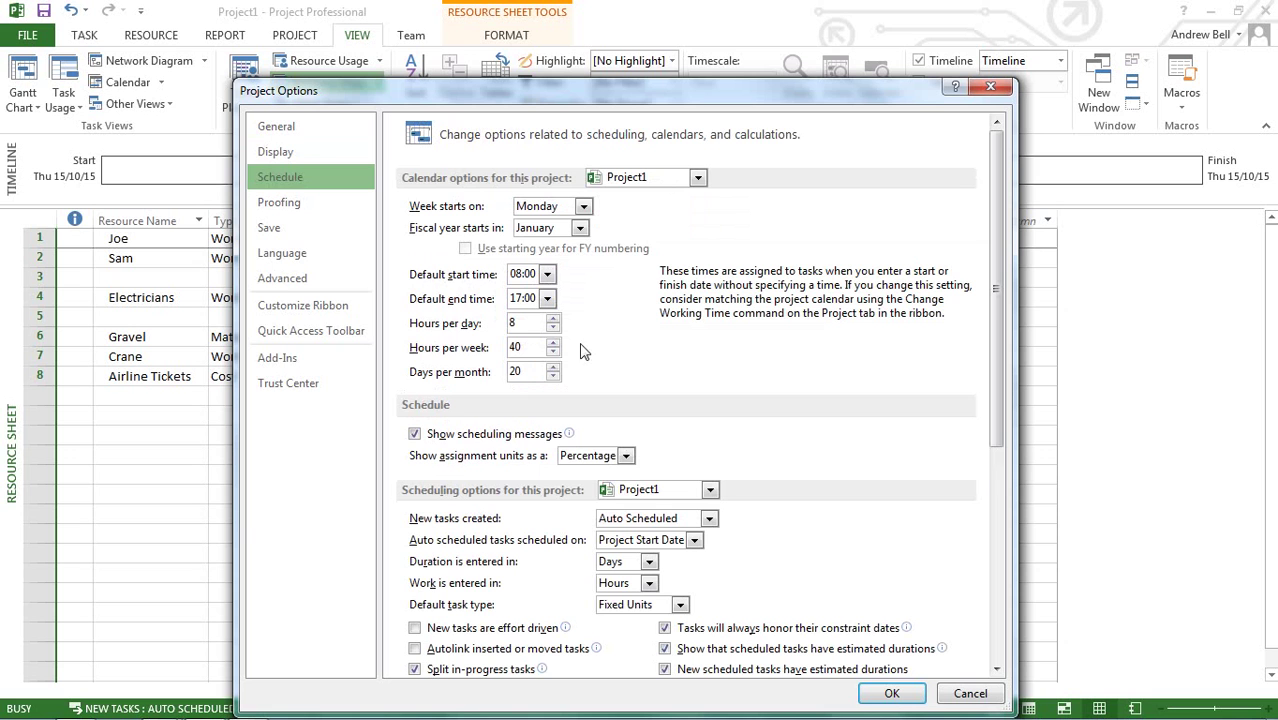
left_click(627, 456)
left_click(607, 491)
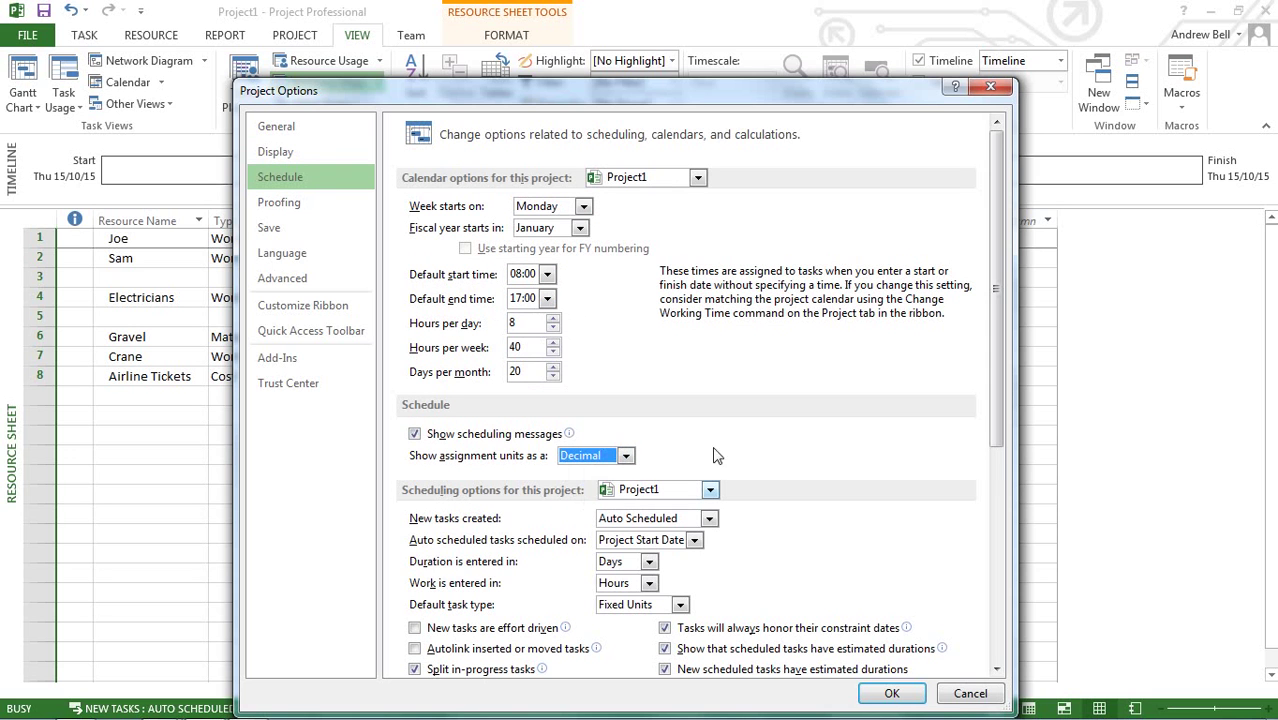
left_click(891, 693)
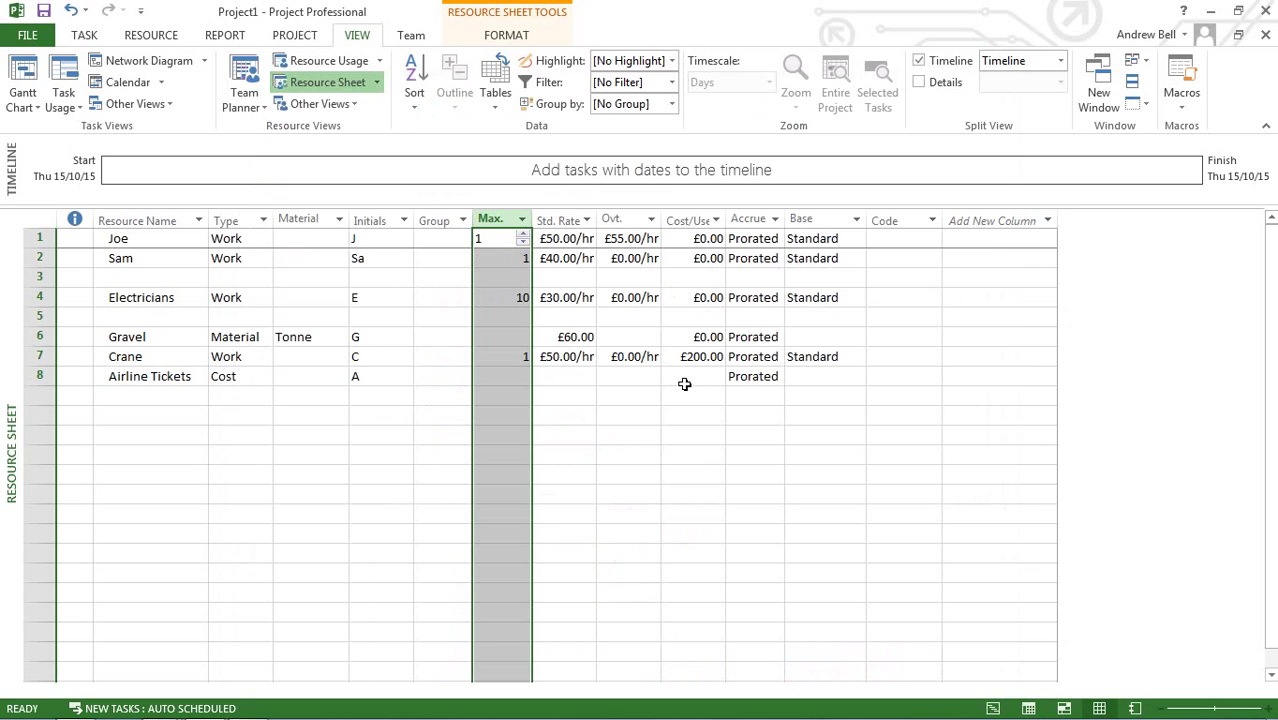
left_click(570, 222)
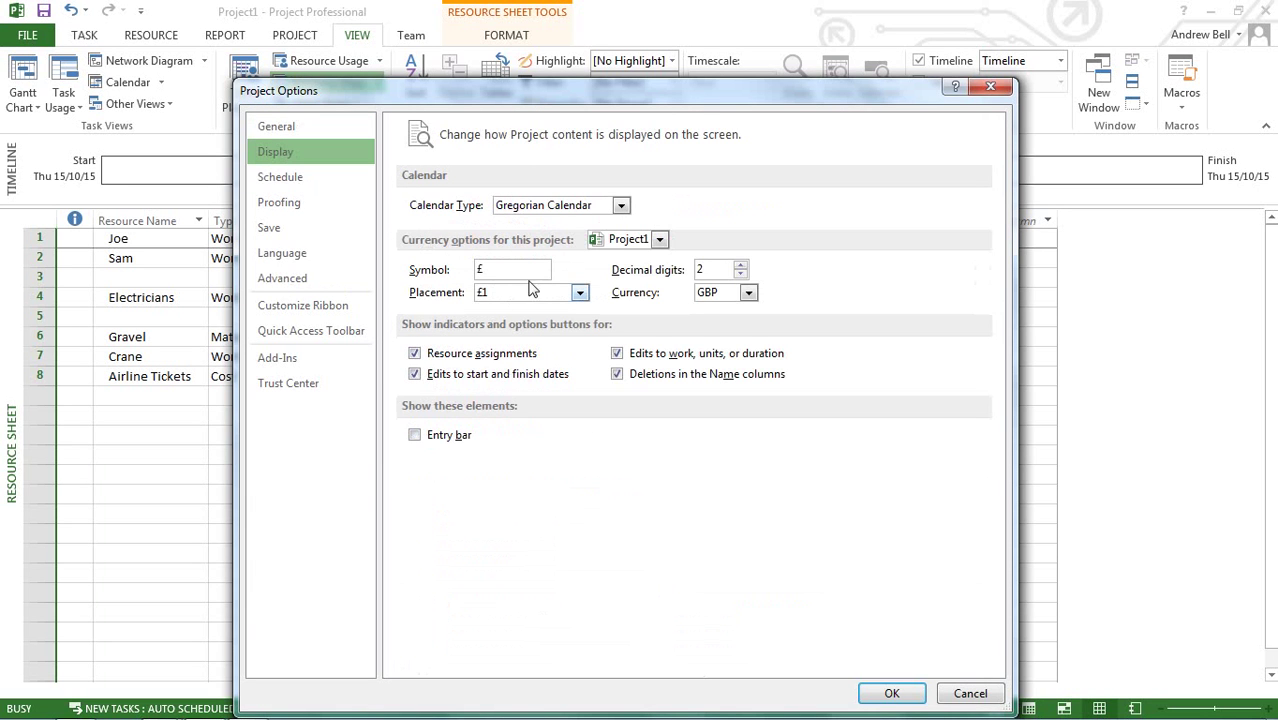
left_click(517, 277)
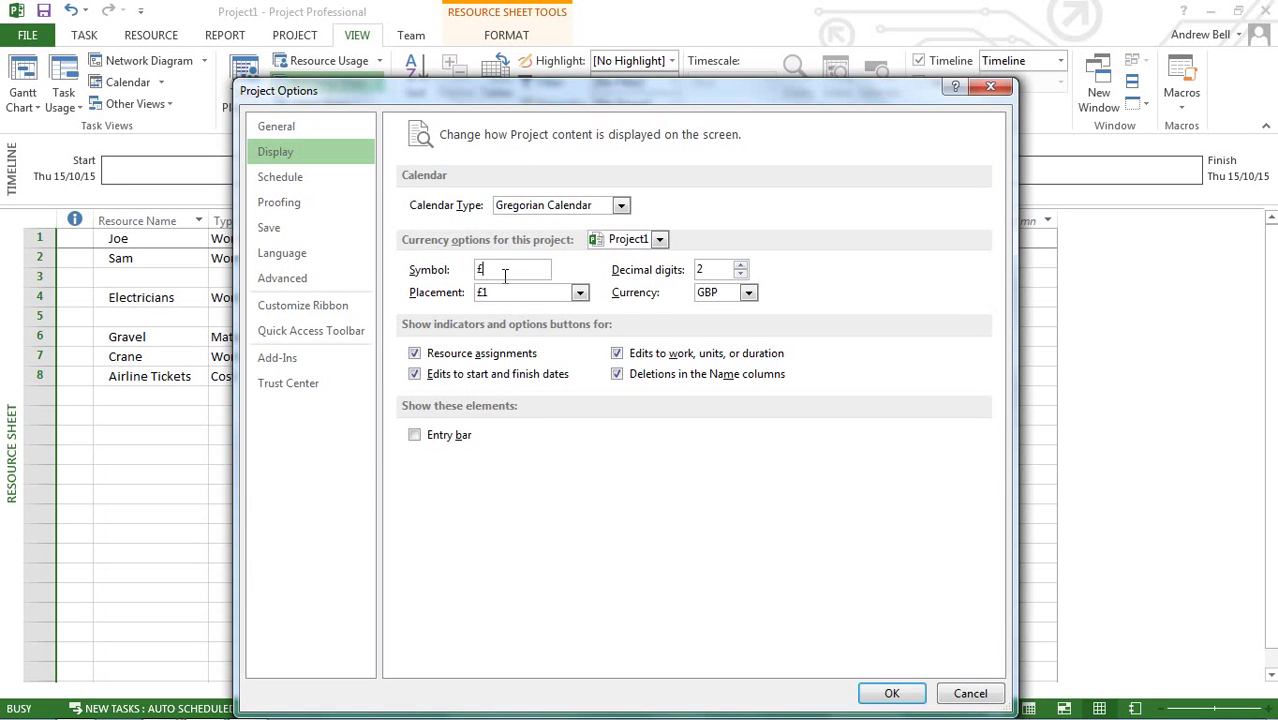
left_click(945, 694)
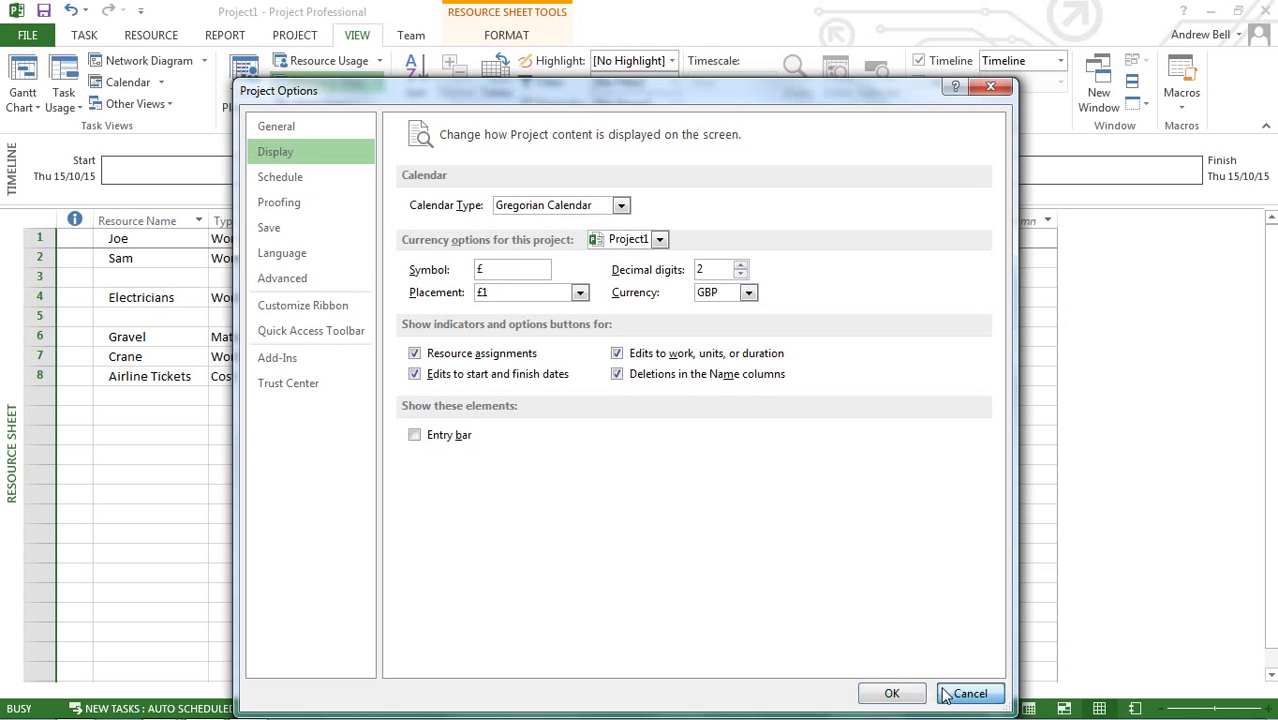
left_click(740, 497)
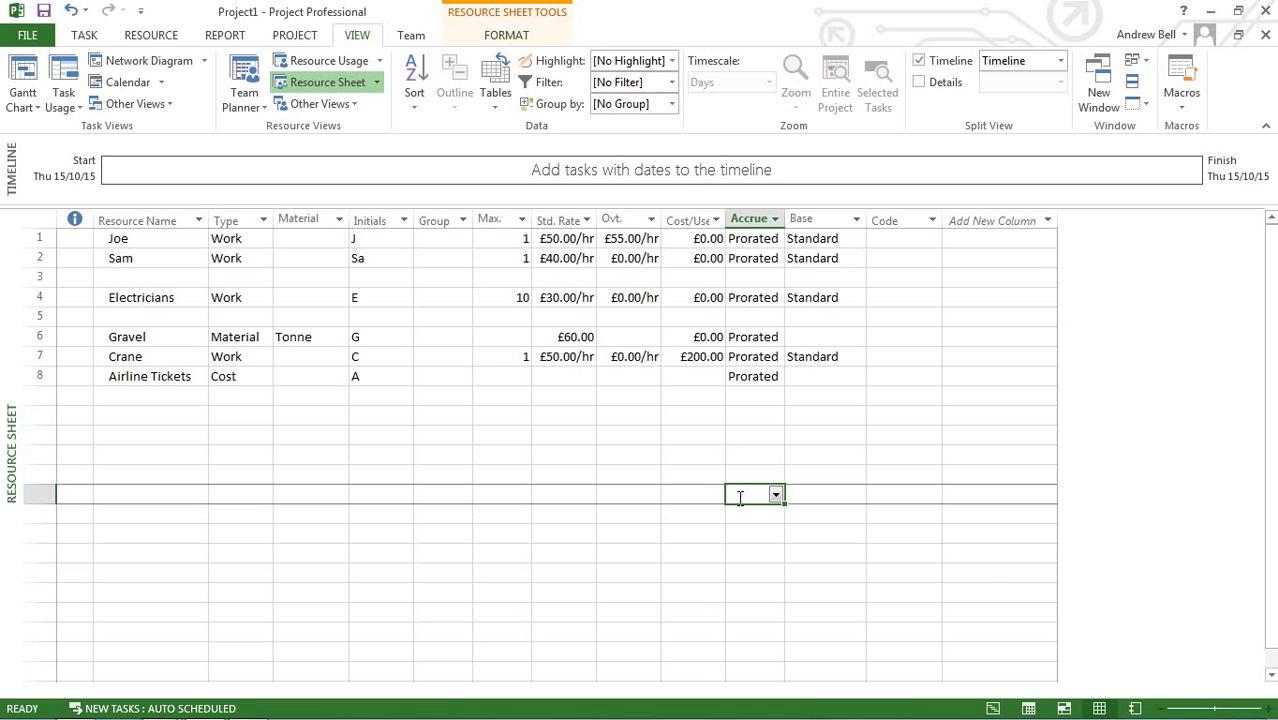
- Set Crane's Accrue method to Start
left_click(688, 220)
left_click(708, 240)
double_click(706, 242)
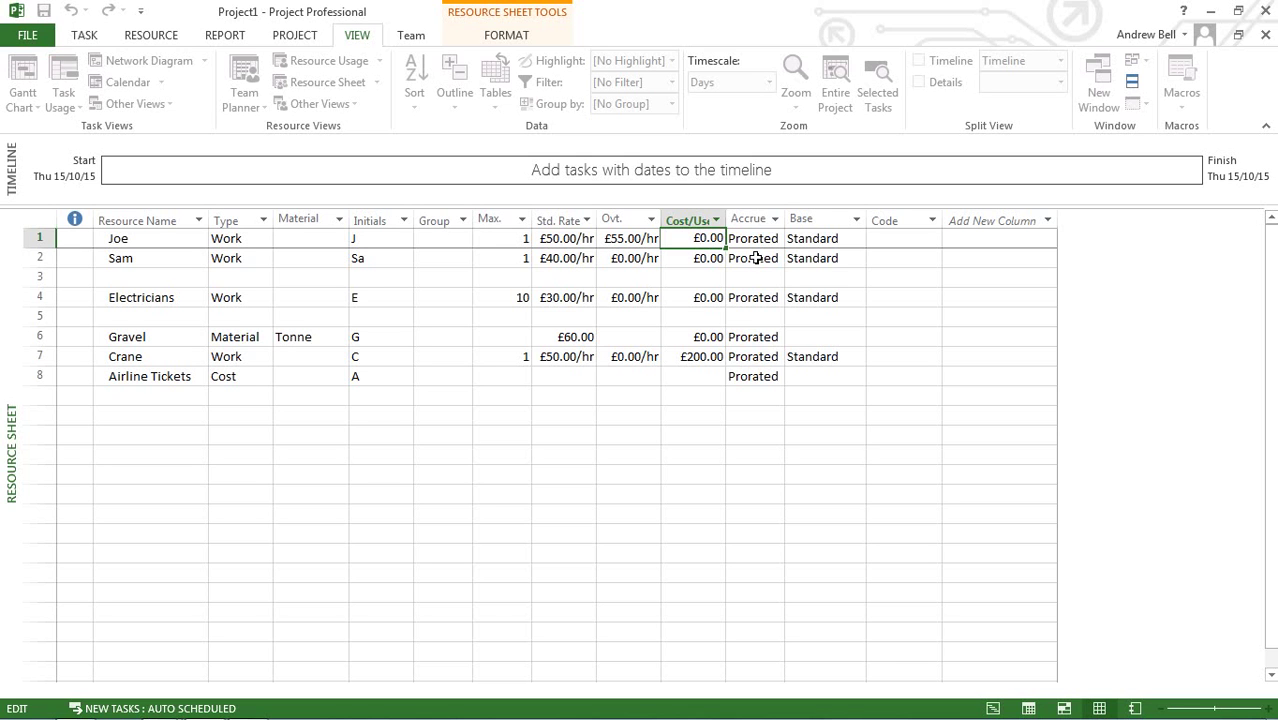
left_click(757, 238)
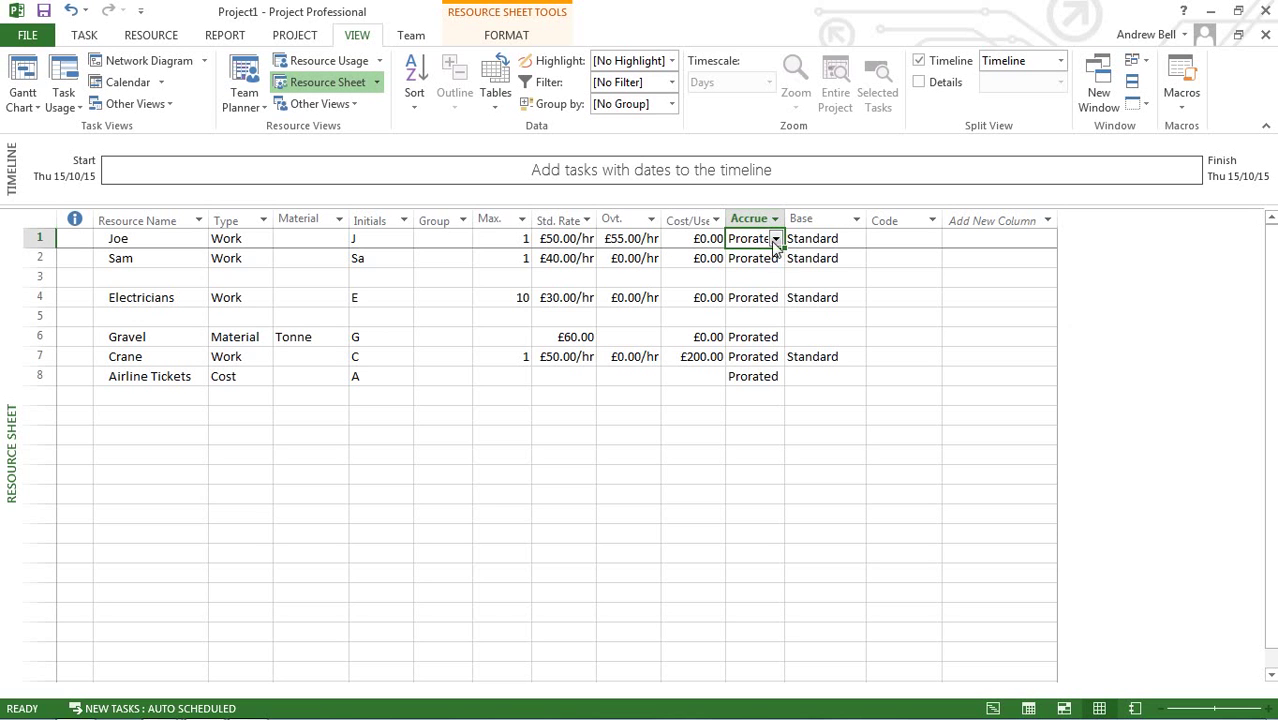
left_click(755, 356)
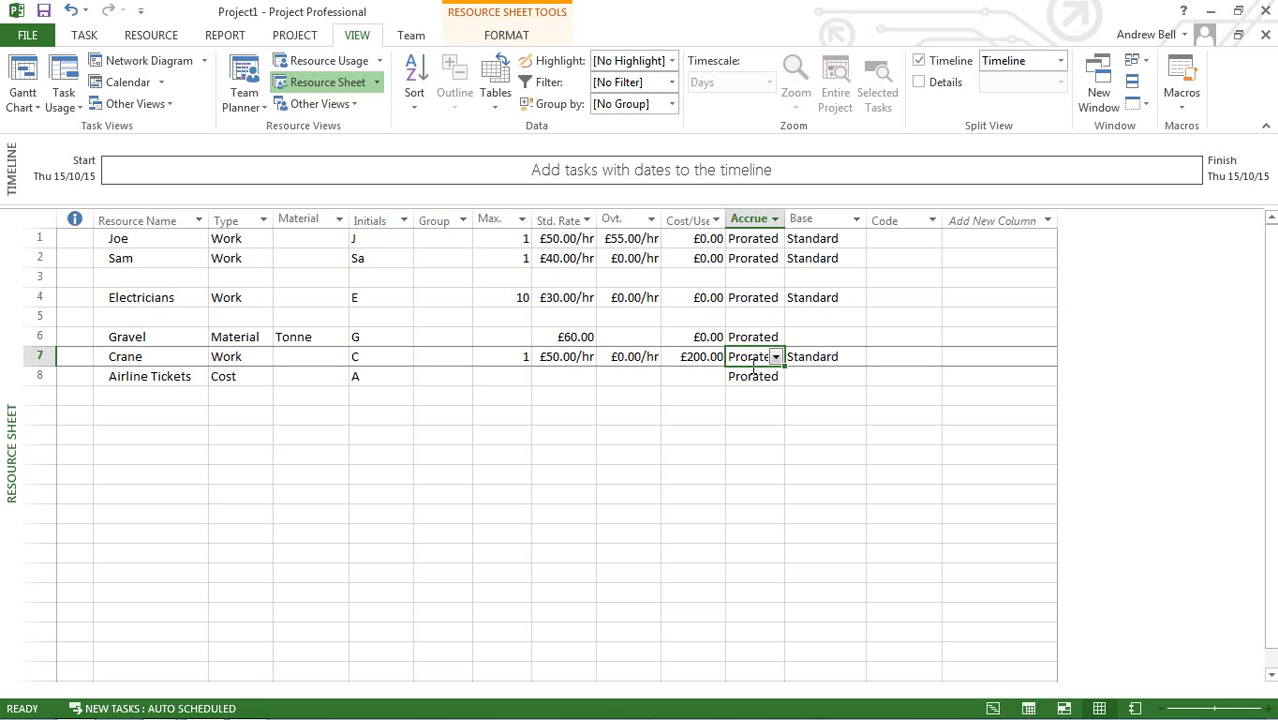
left_click(775, 357)
left_click(770, 373)
- Set Gravel's Accrue method to End
left_click(776, 341)
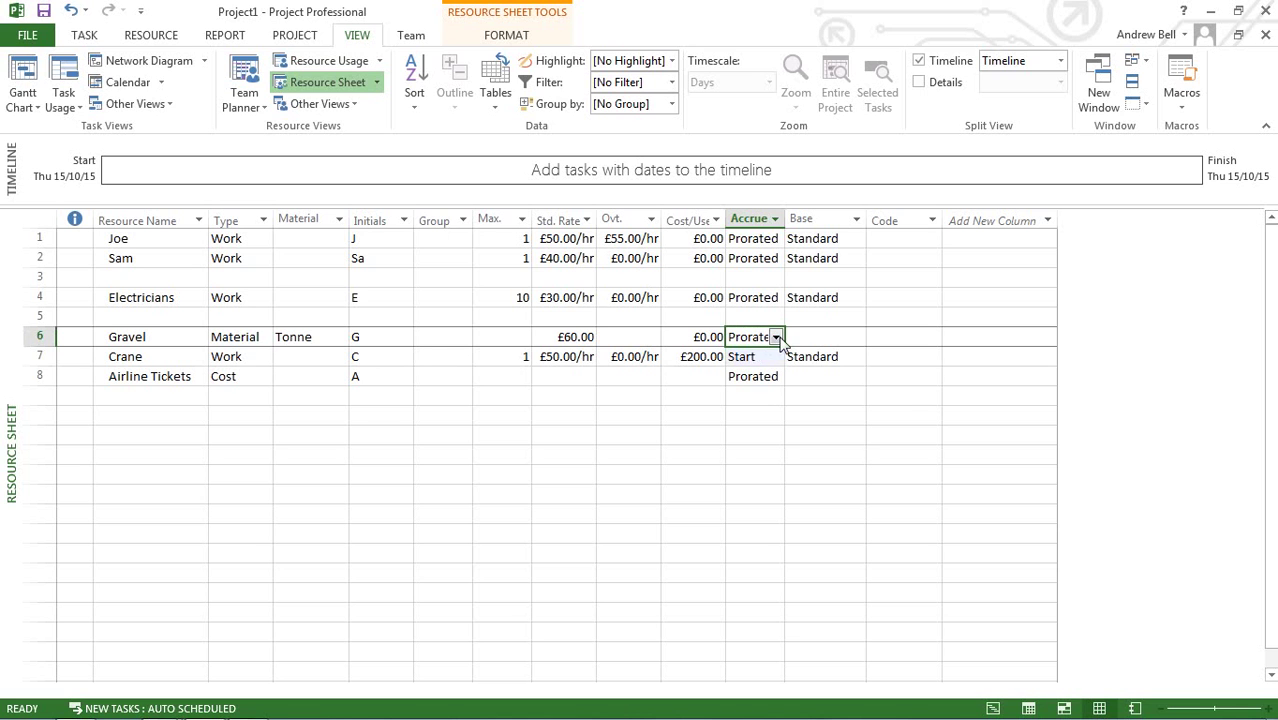
left_click(777, 338)
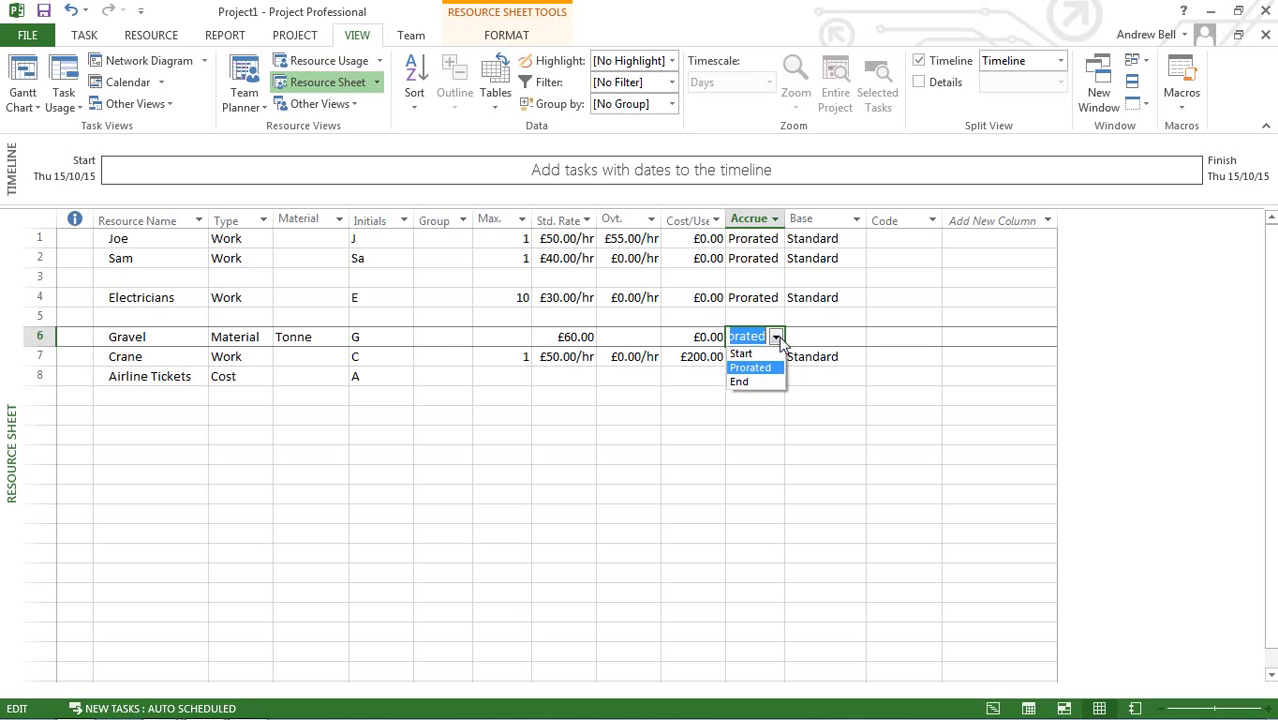
left_click(757, 384)
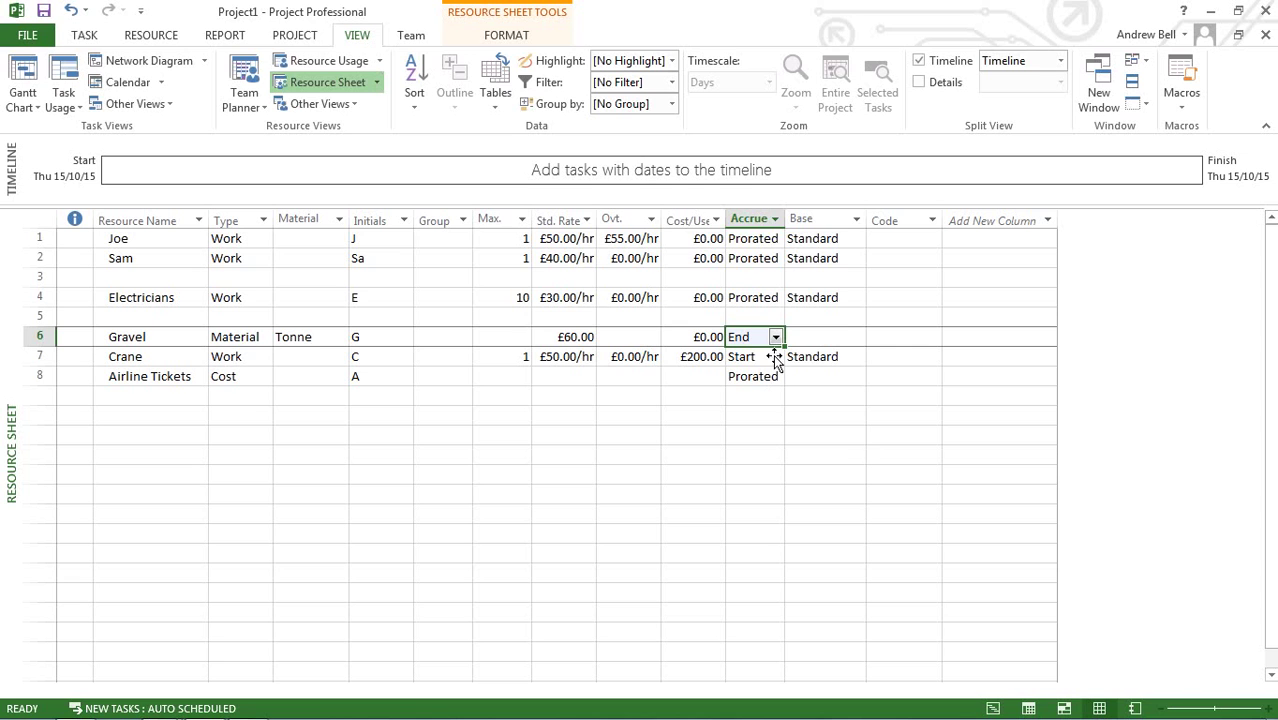